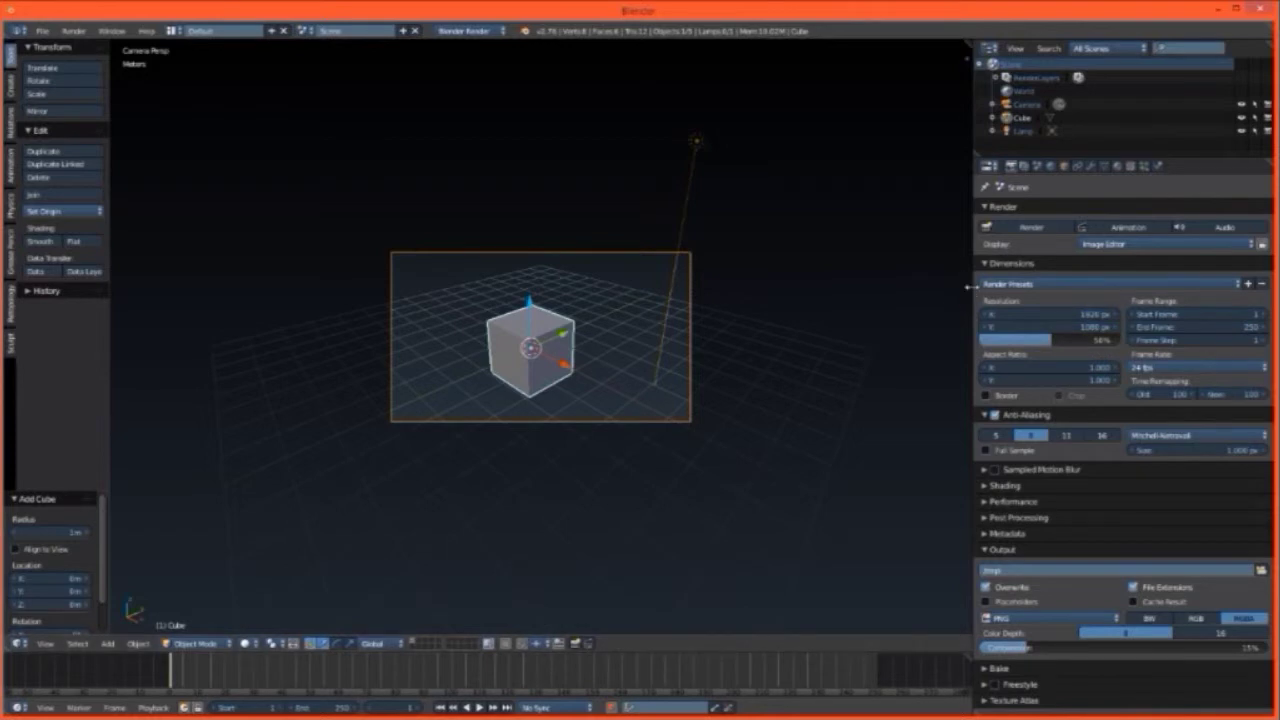
Step: Look through the property categories for the scene and the cube, from render layers to physics
click(1024, 166)
click(1038, 167)
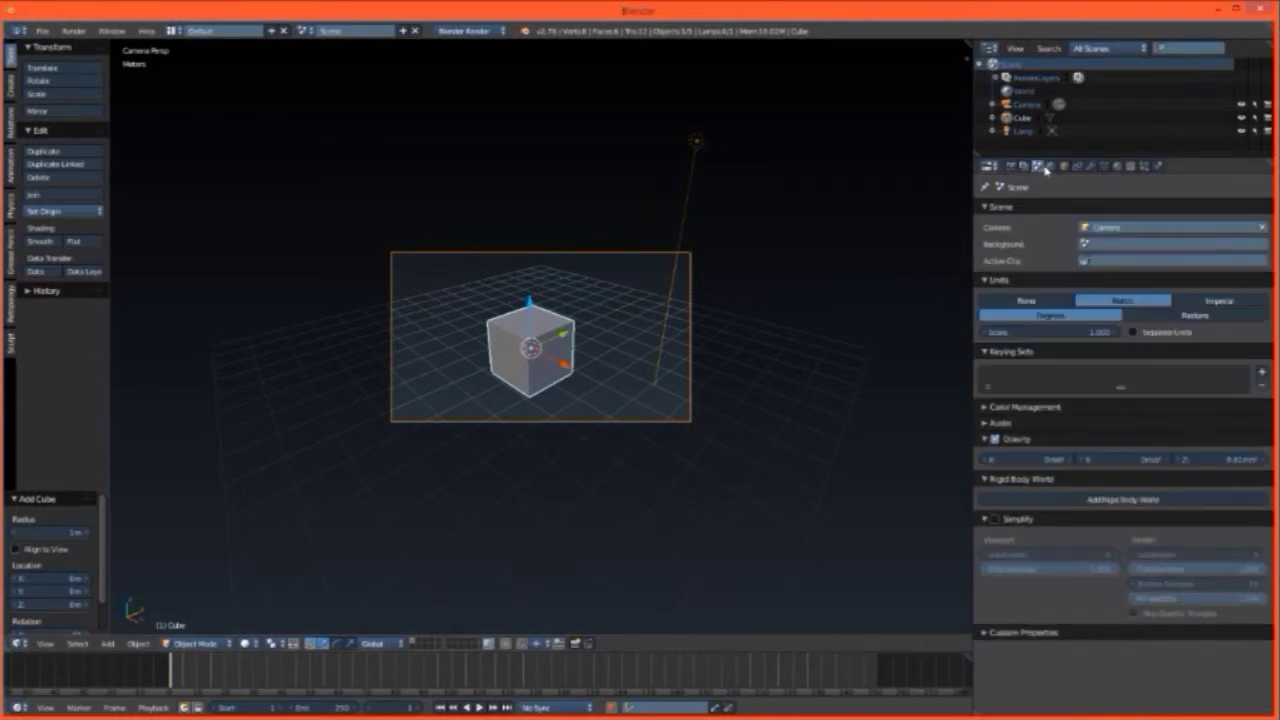
click(1049, 167)
click(1063, 167)
click(1077, 167)
click(1091, 167)
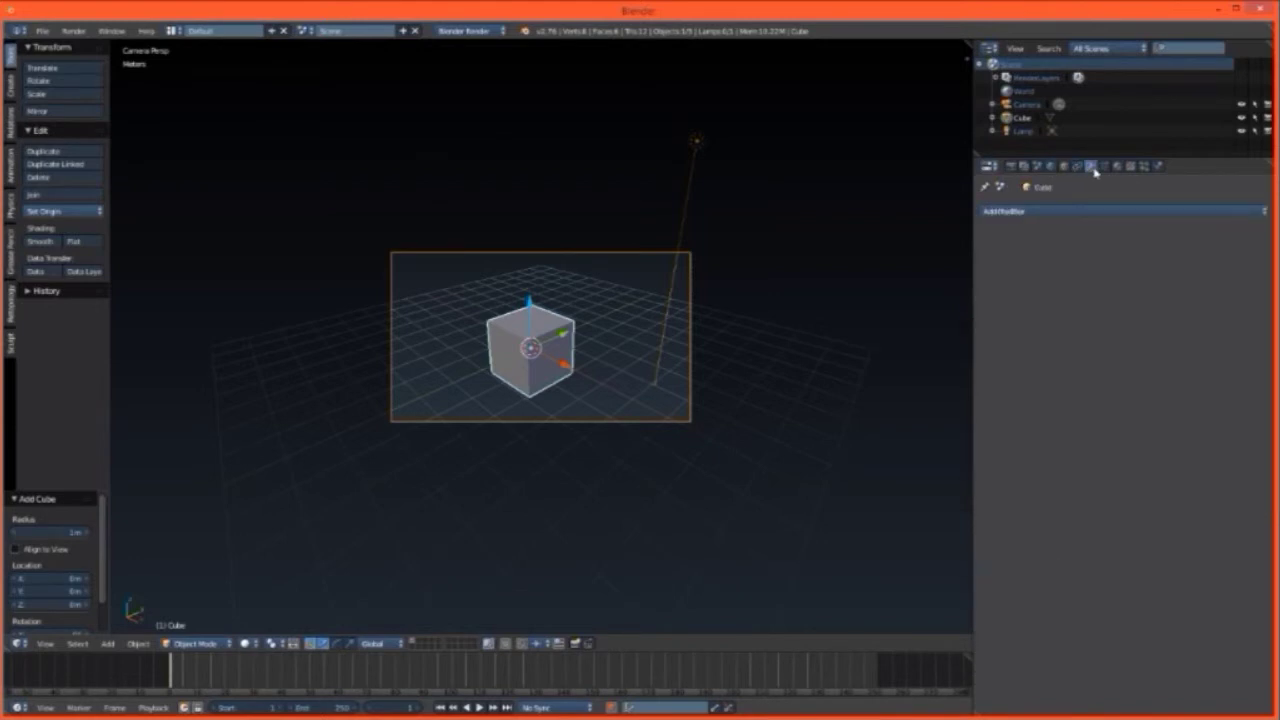
click(1104, 167)
click(1117, 167)
click(1131, 167)
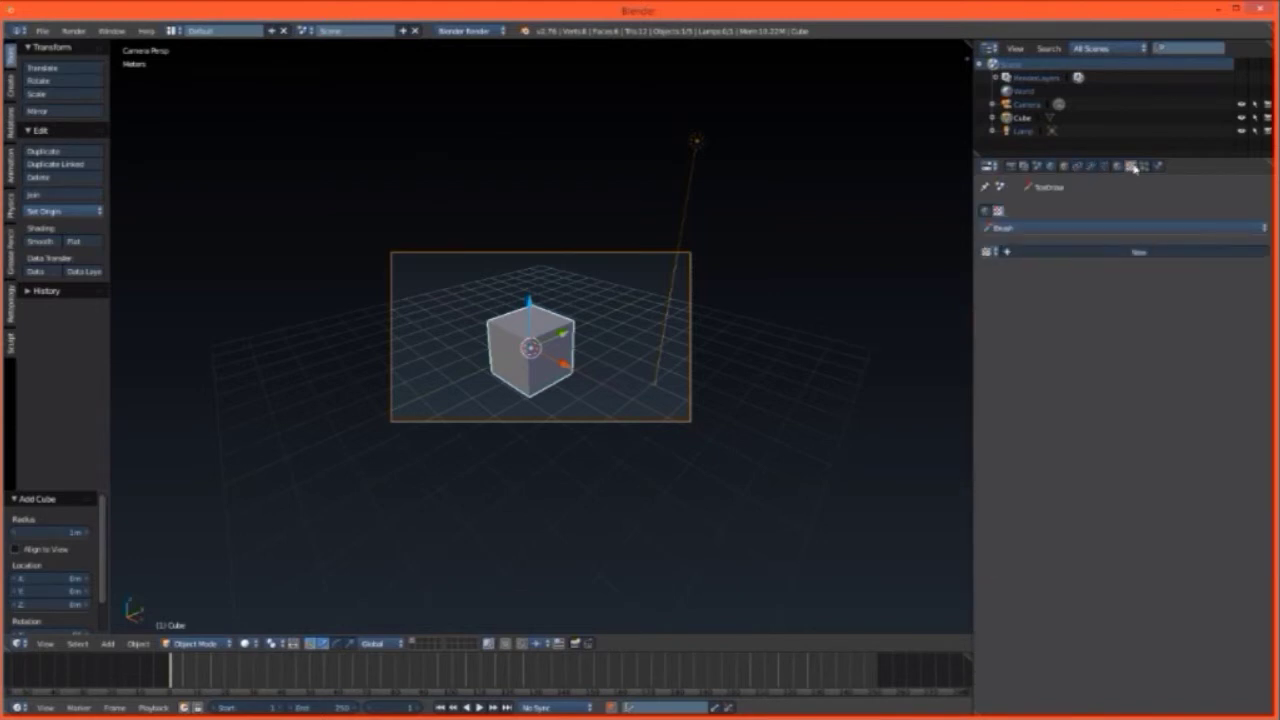
click(1145, 167)
click(1158, 167)
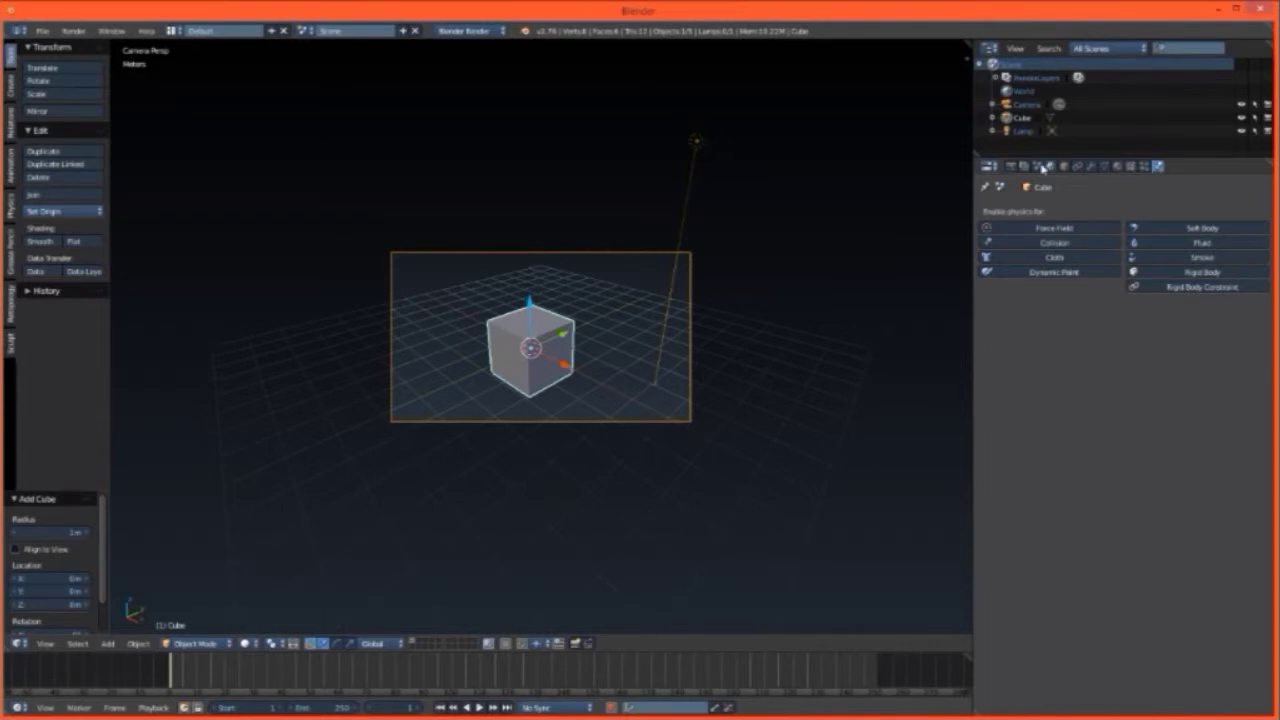
Step: Review every property category once more from render to physics, and return to the render settings
click(1011, 167)
click(1024, 167)
click(1039, 167)
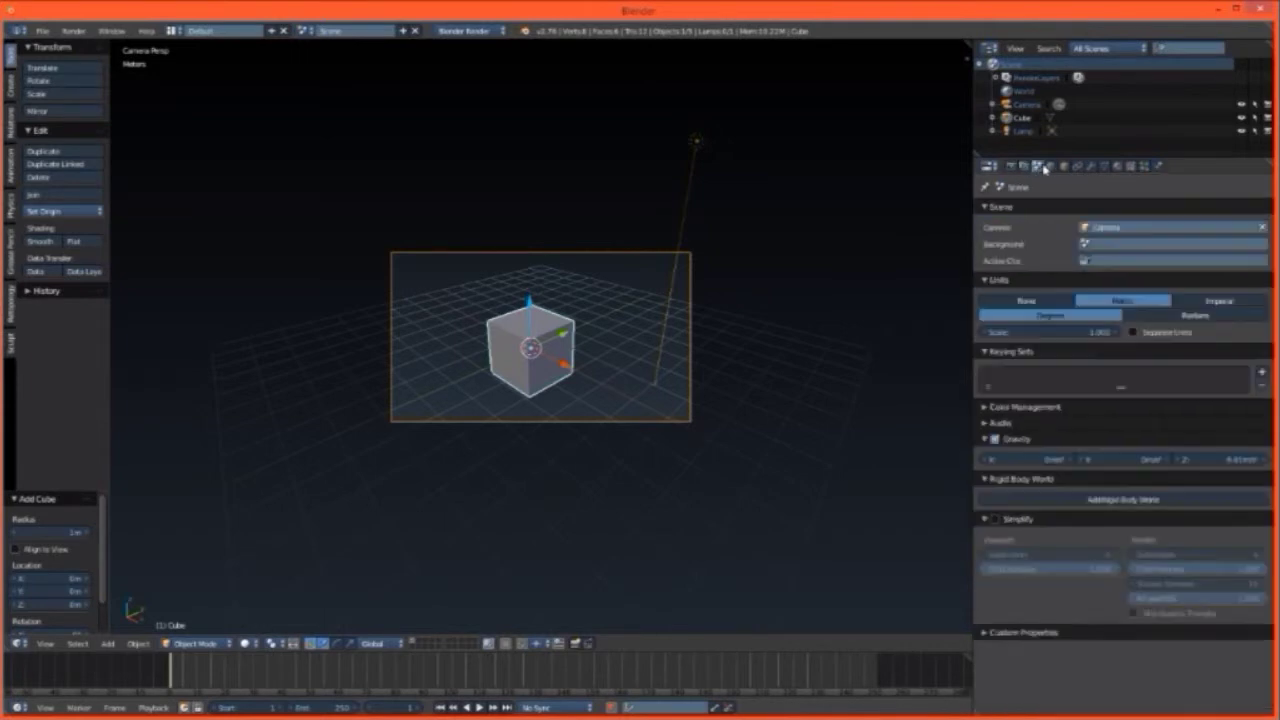
click(1051, 167)
click(1064, 167)
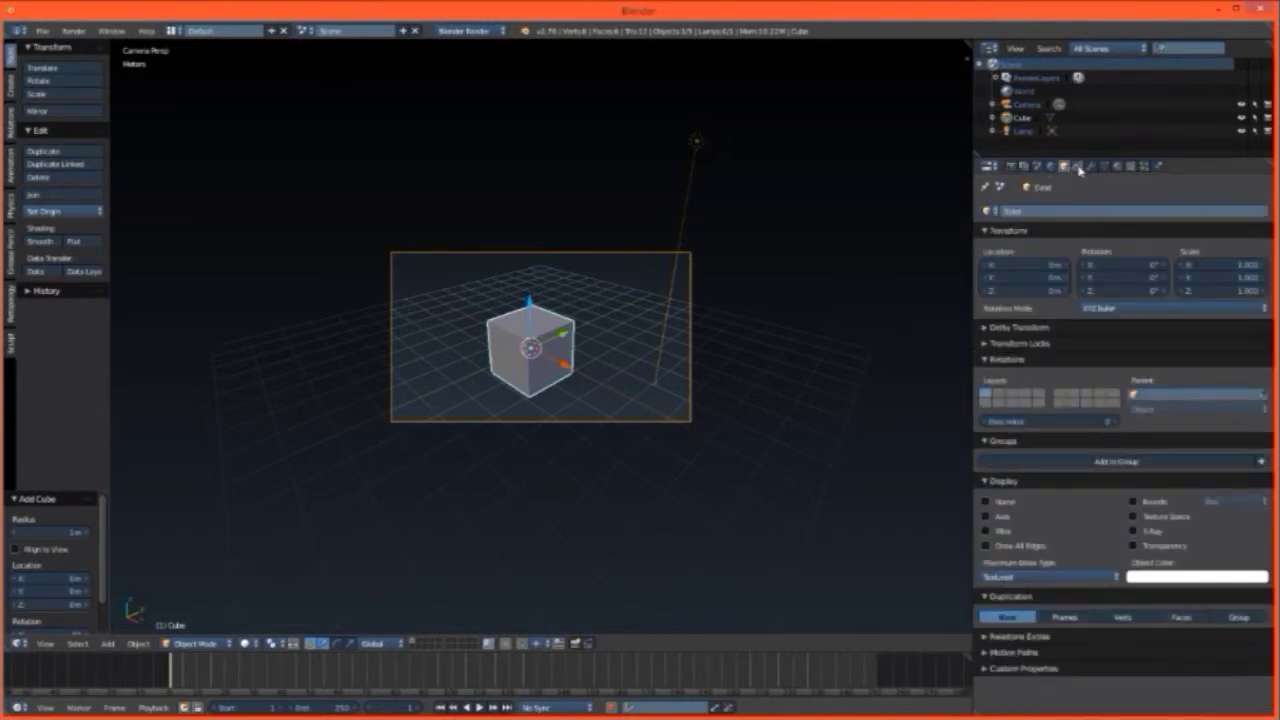
click(1077, 167)
click(1090, 167)
click(1103, 167)
click(1117, 167)
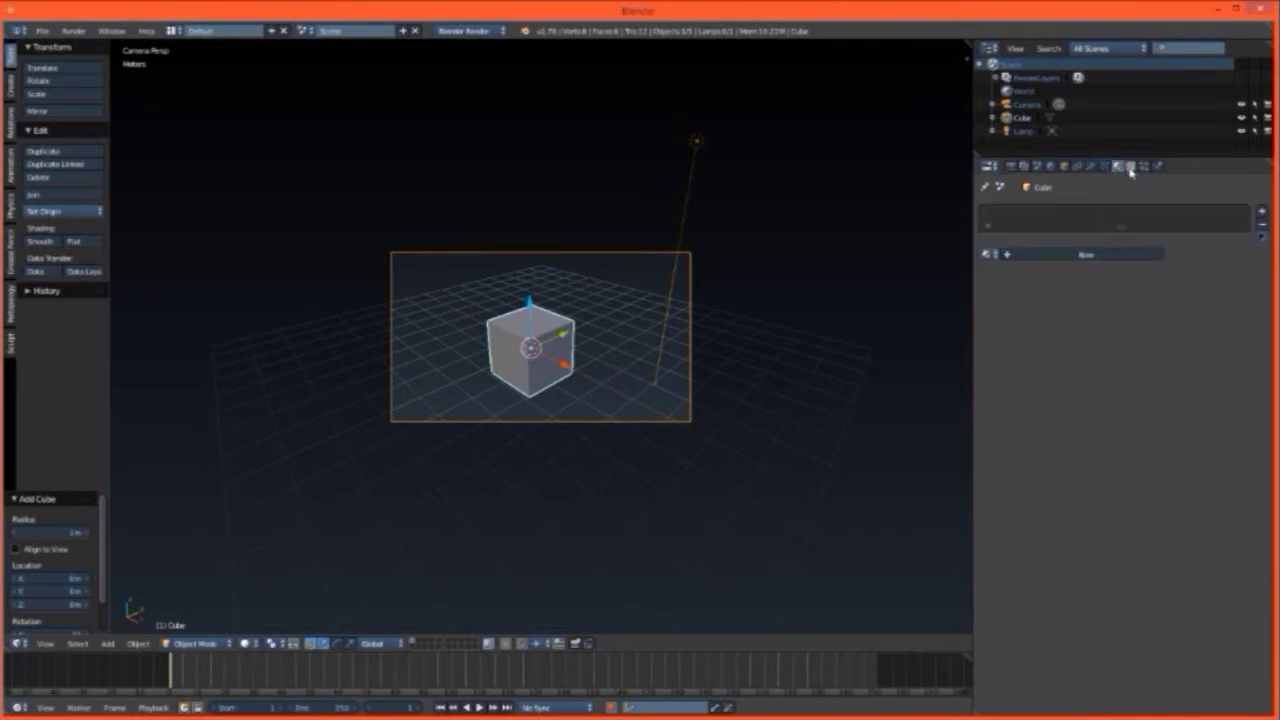
click(1130, 167)
click(1144, 167)
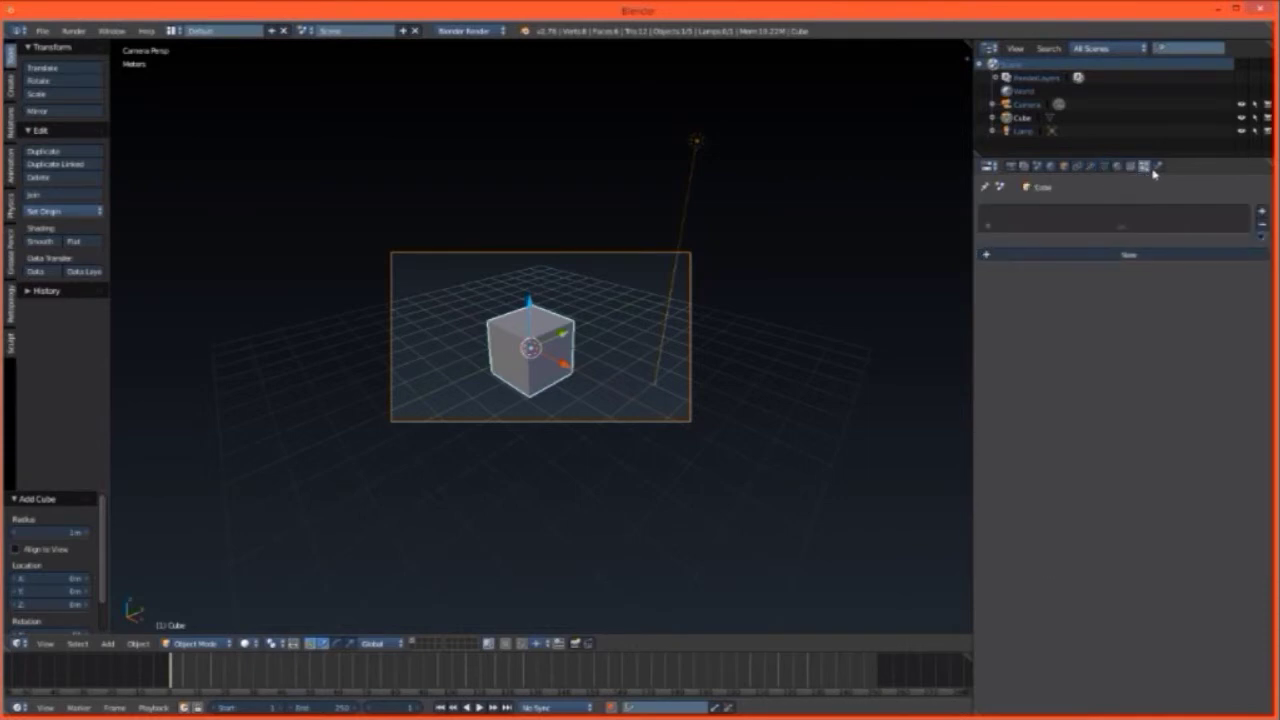
click(1157, 167)
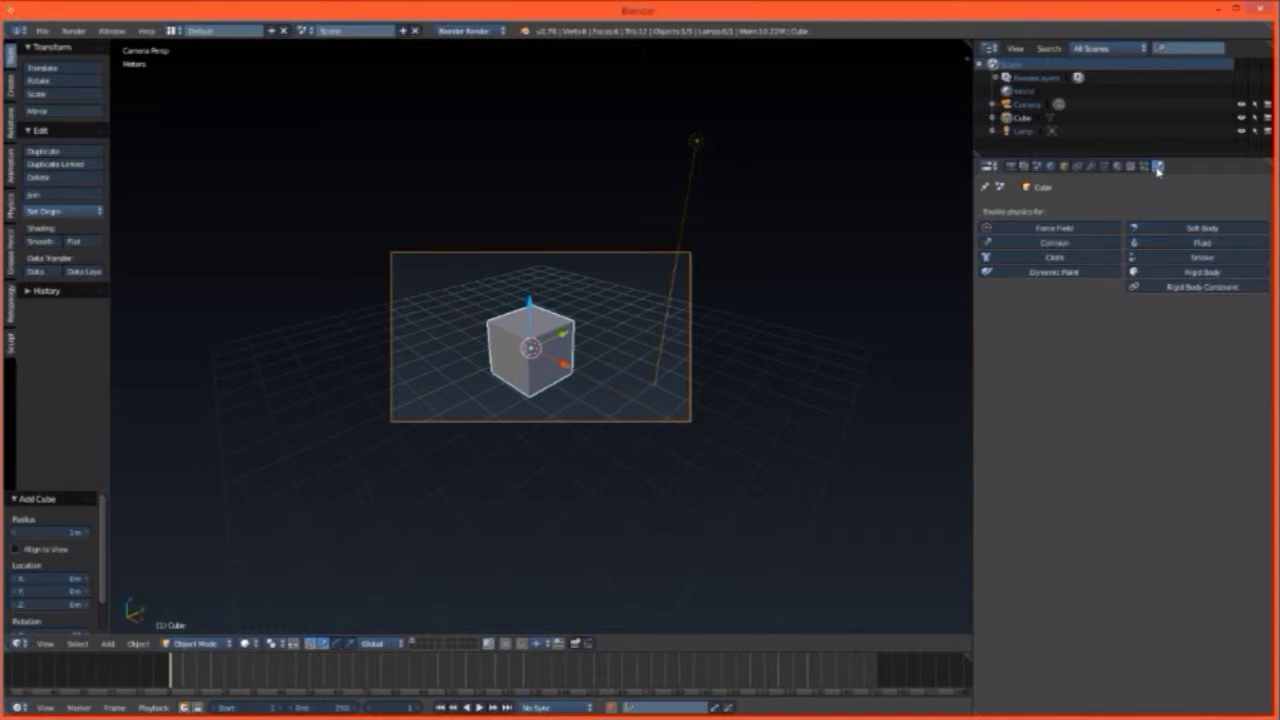
click(1018, 167)
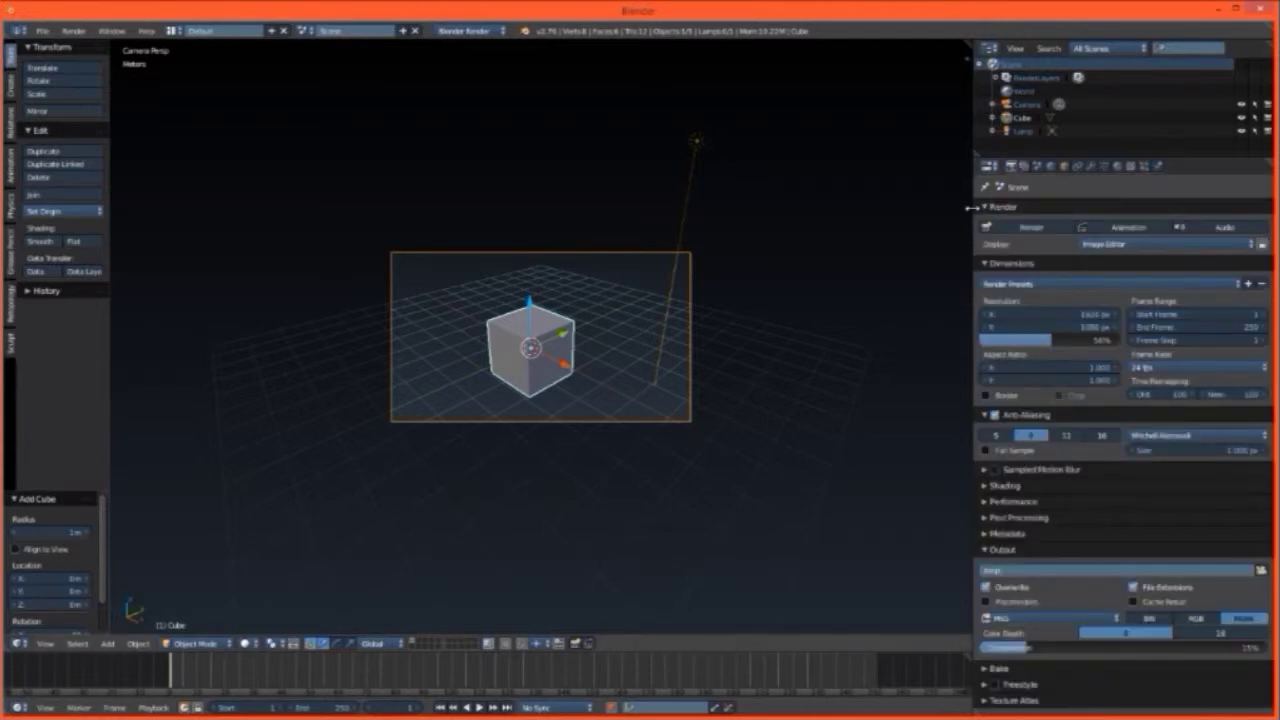
Step: Widen the 3D view slightly by narrowing the properties area beside it
drag(970, 208, 984, 208)
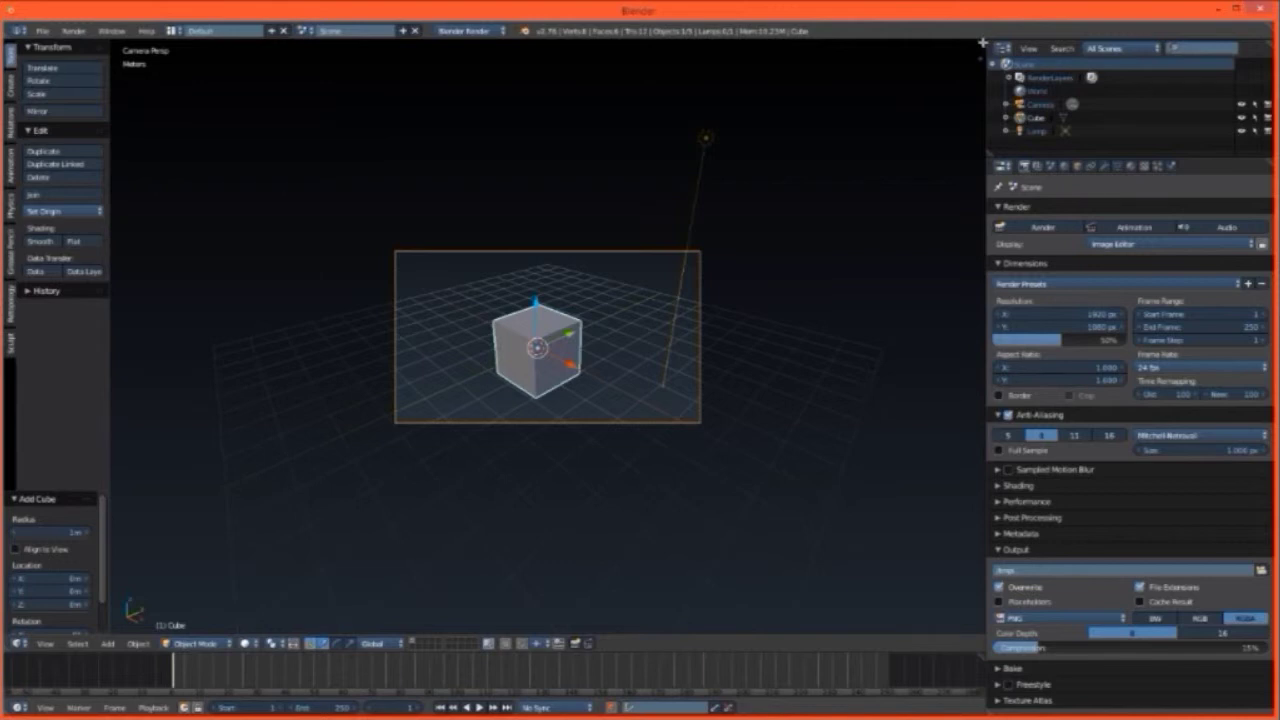
Step: Split the 3D view into two side-by-side areas and make the new one a UV/Image Editor
drag(983, 43, 548, 98)
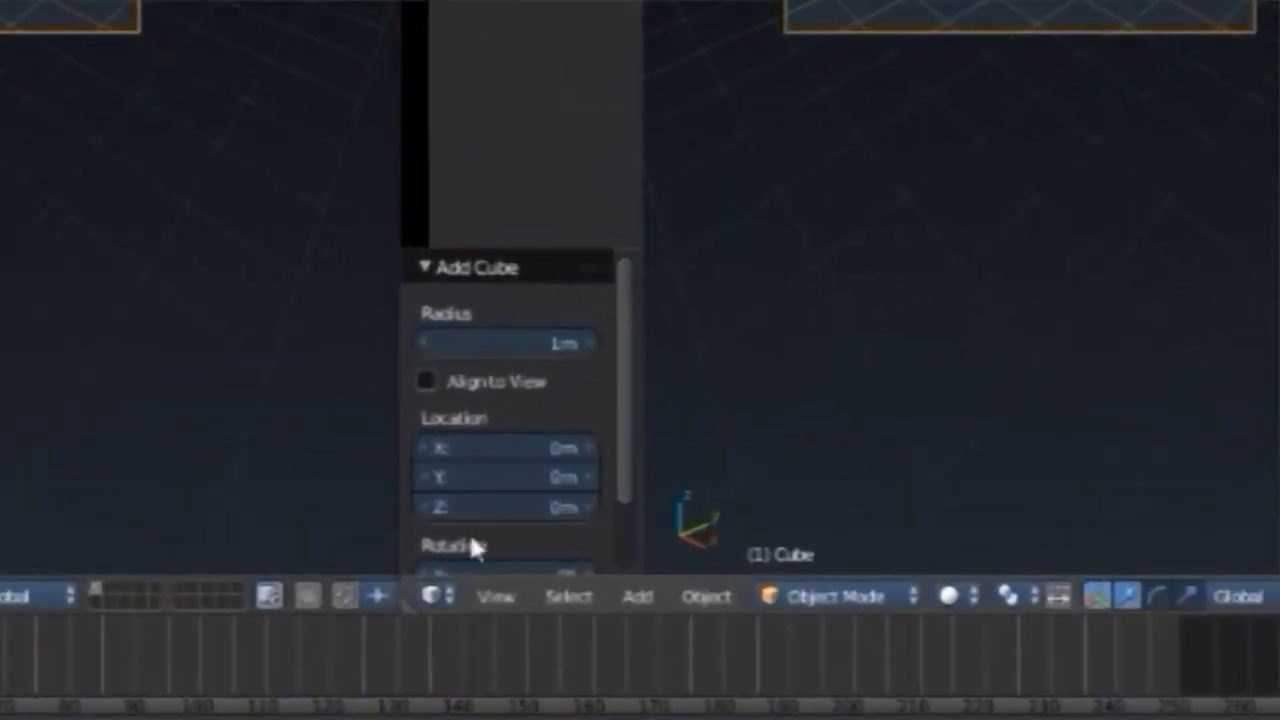
click(430, 597)
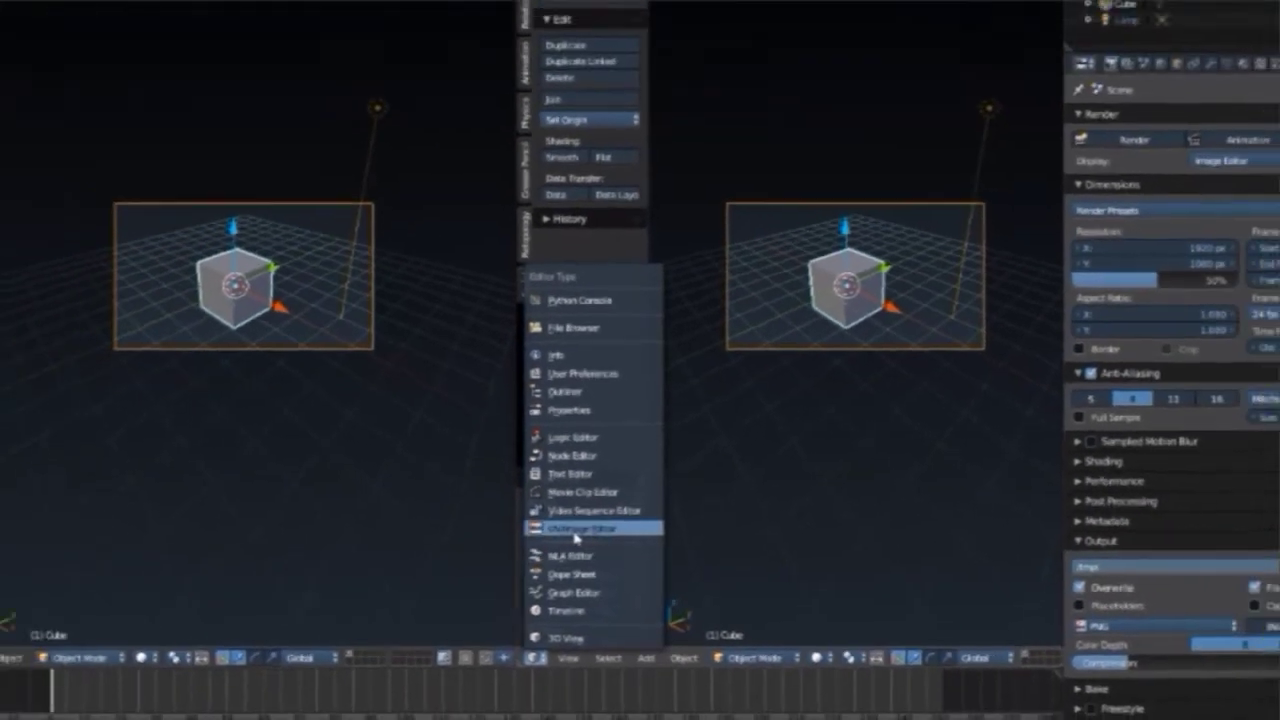
click(538, 500)
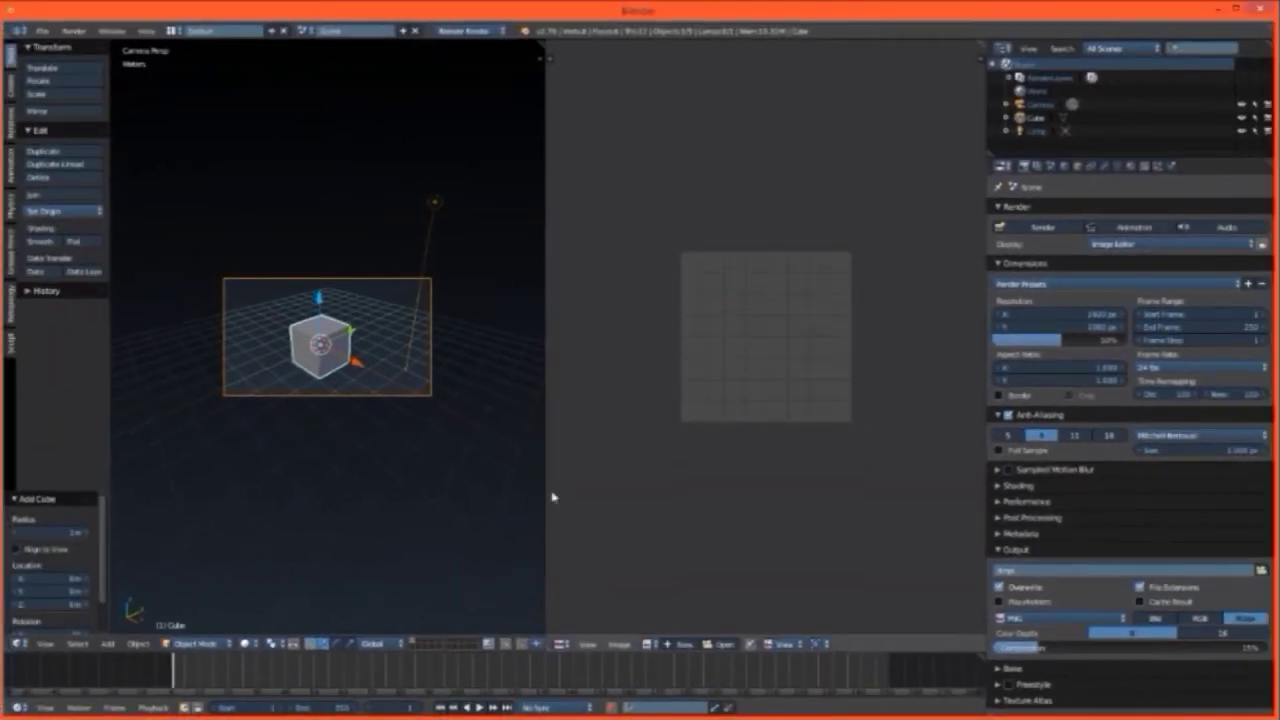
Step: Change the new area's editor type to Logic Editor, Text Editor and finally Movie Clip Editor
click(558, 646)
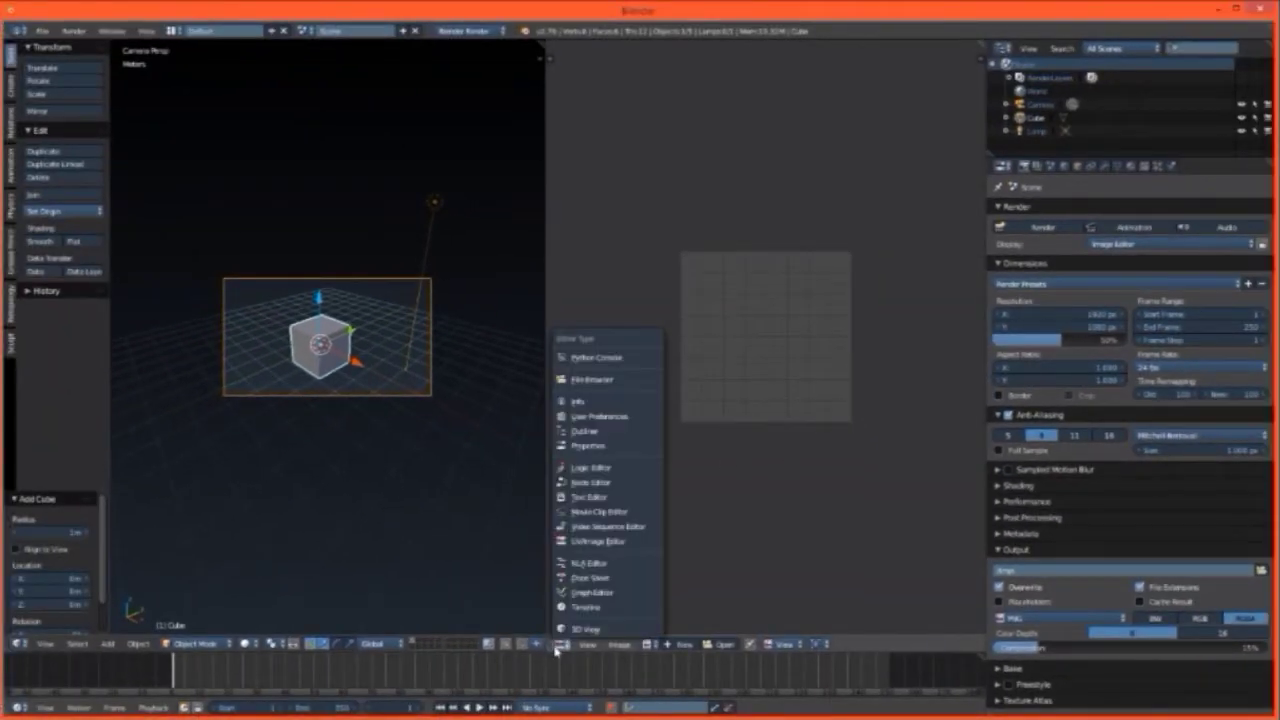
click(588, 466)
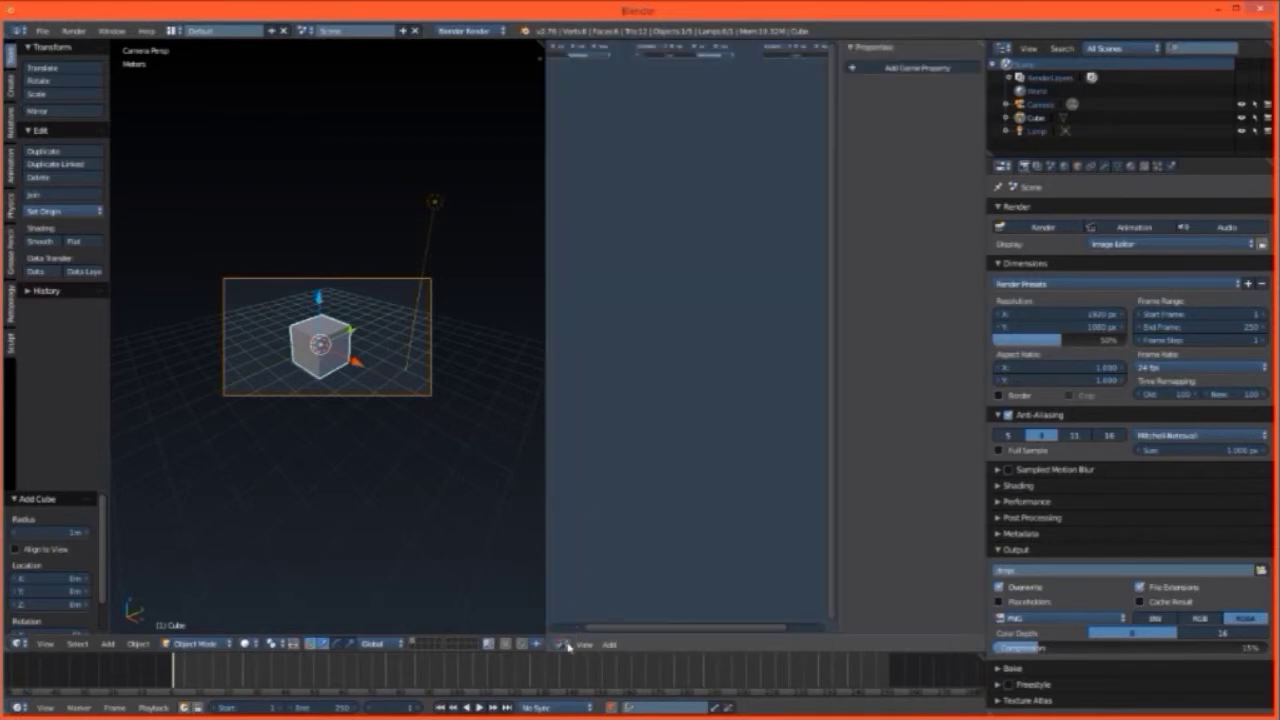
click(565, 646)
click(588, 497)
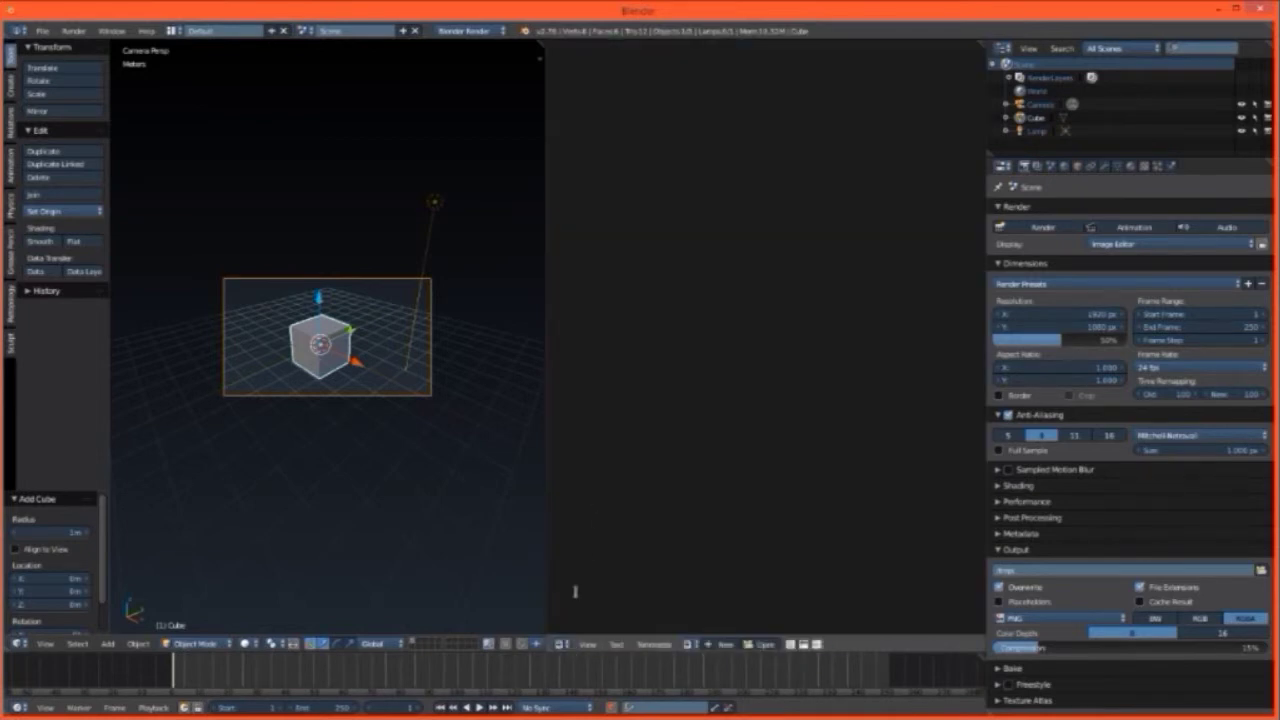
click(560, 647)
click(600, 511)
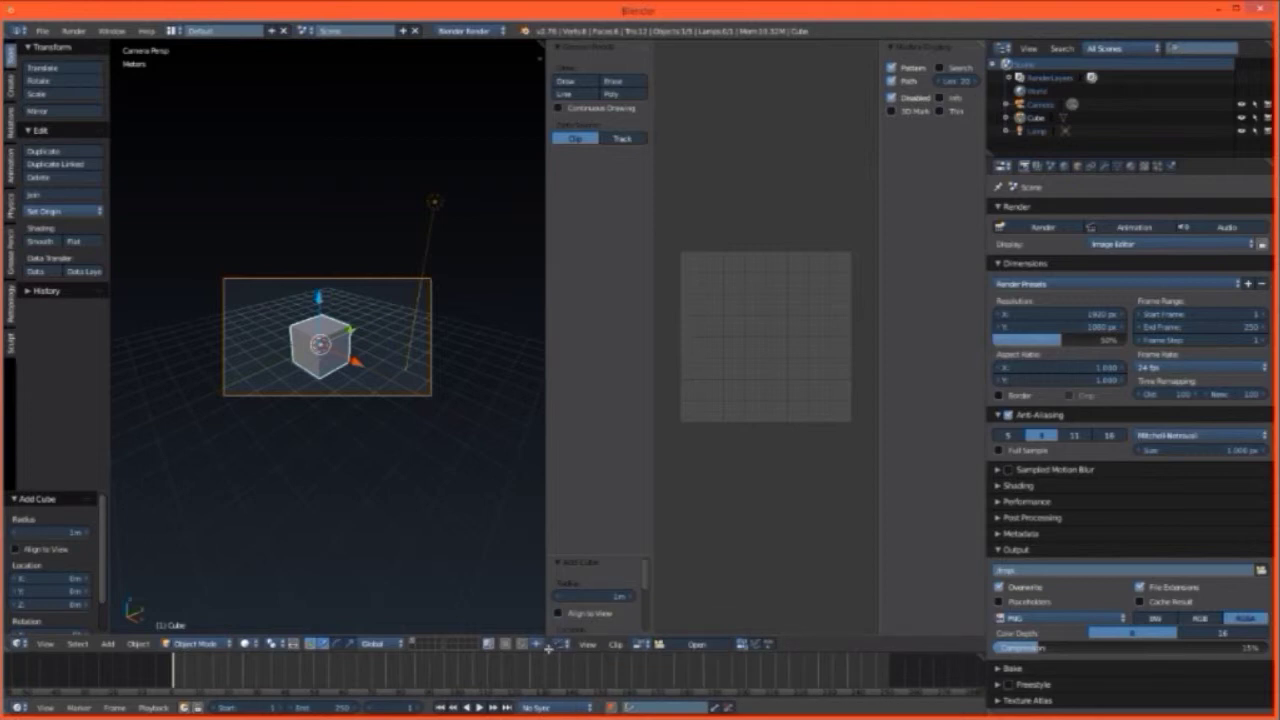
Step: Split the Movie Clip Editor into three areas and the 3D view into two stacked areas of similar height
drag(548, 648, 591, 320)
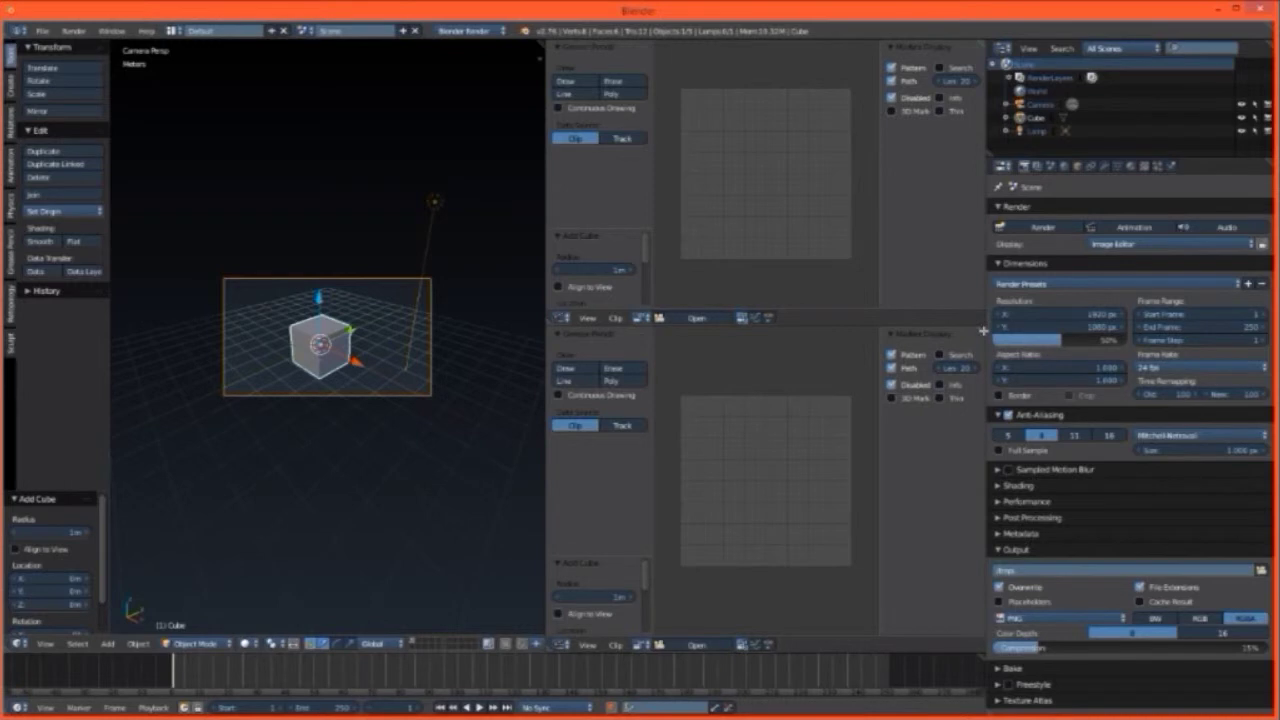
drag(983, 330, 780, 420)
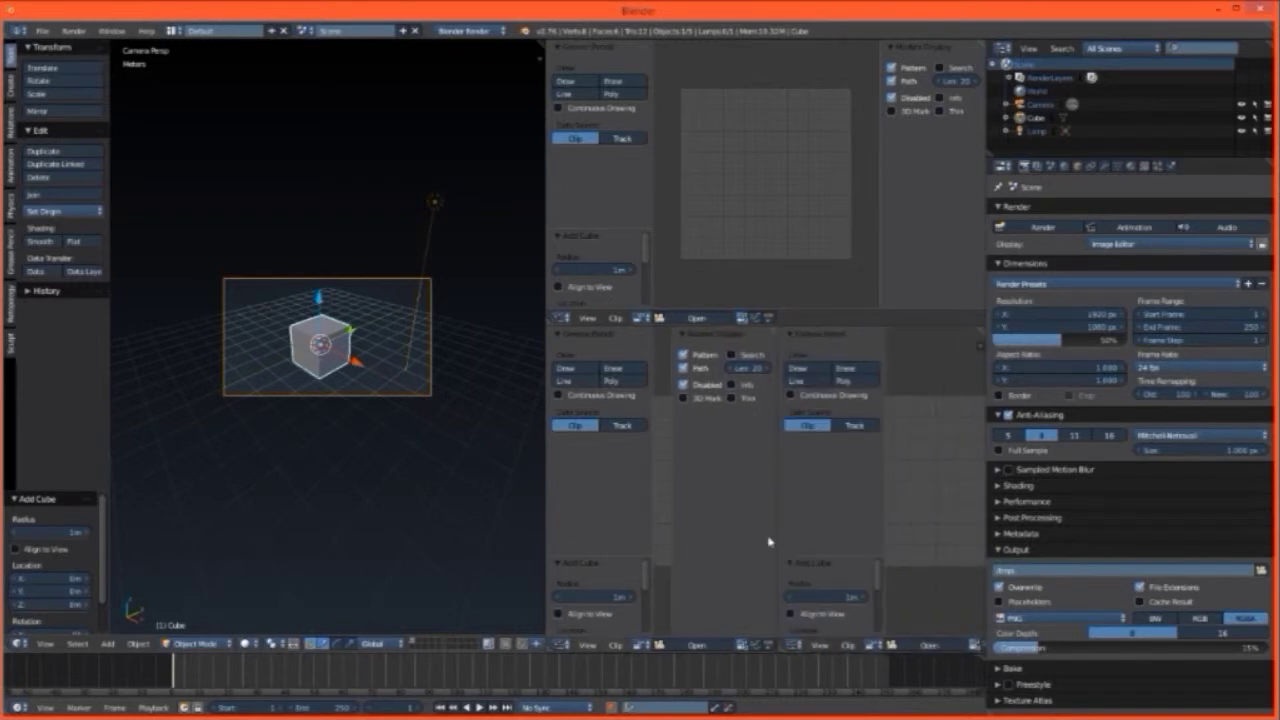
drag(550, 46, 453, 452)
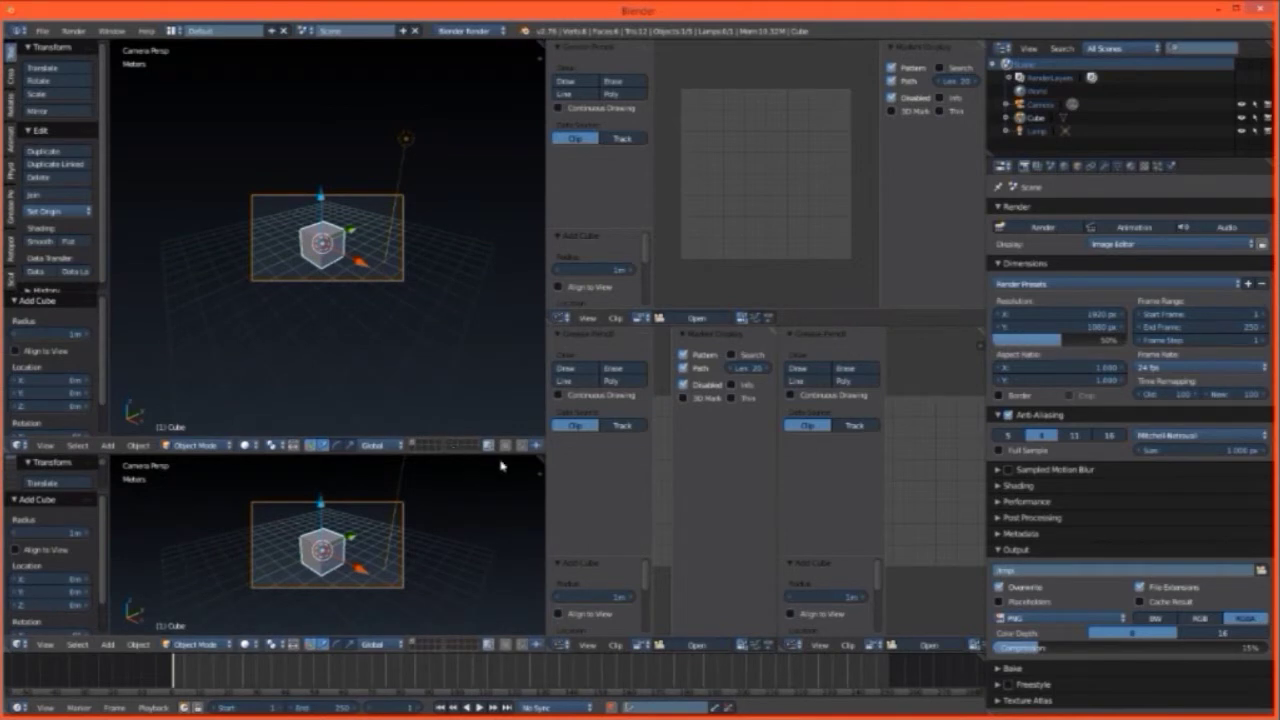
drag(540, 459, 526, 286)
drag(526, 34, 477, 374)
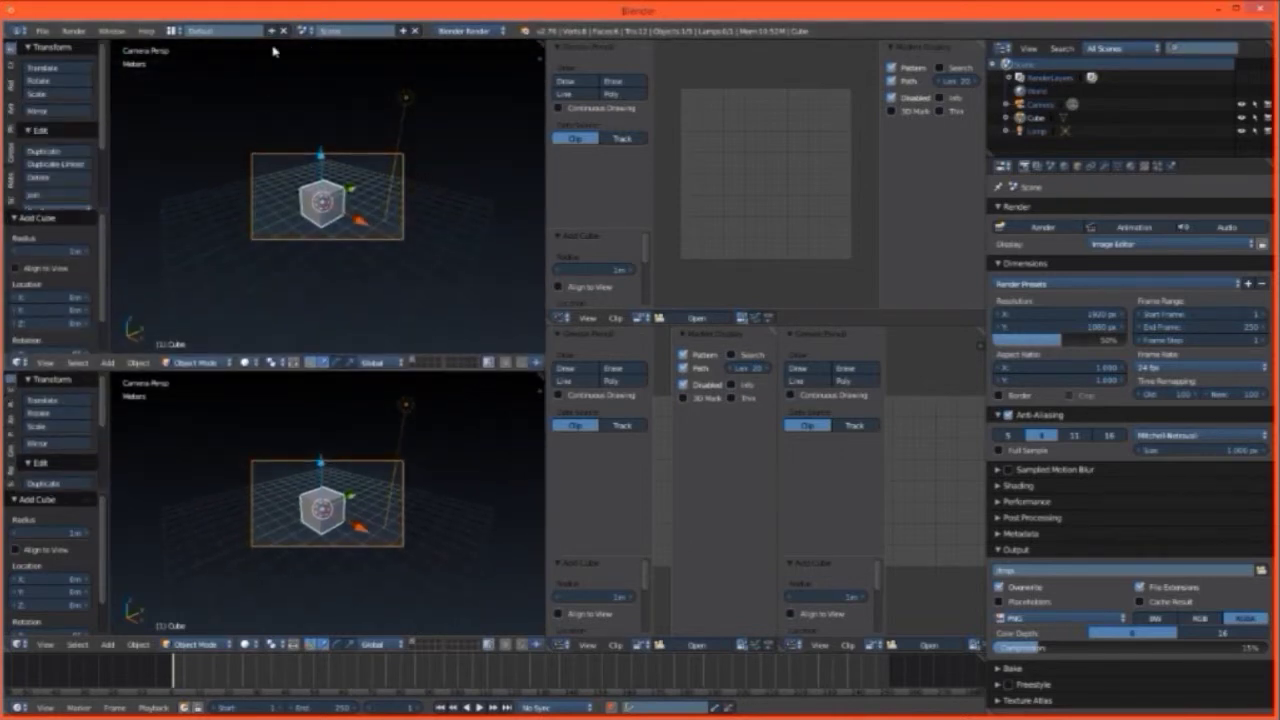
Step: Try another screen layout and return to the Default layout
click(173, 31)
click(177, 49)
click(175, 31)
click(187, 90)
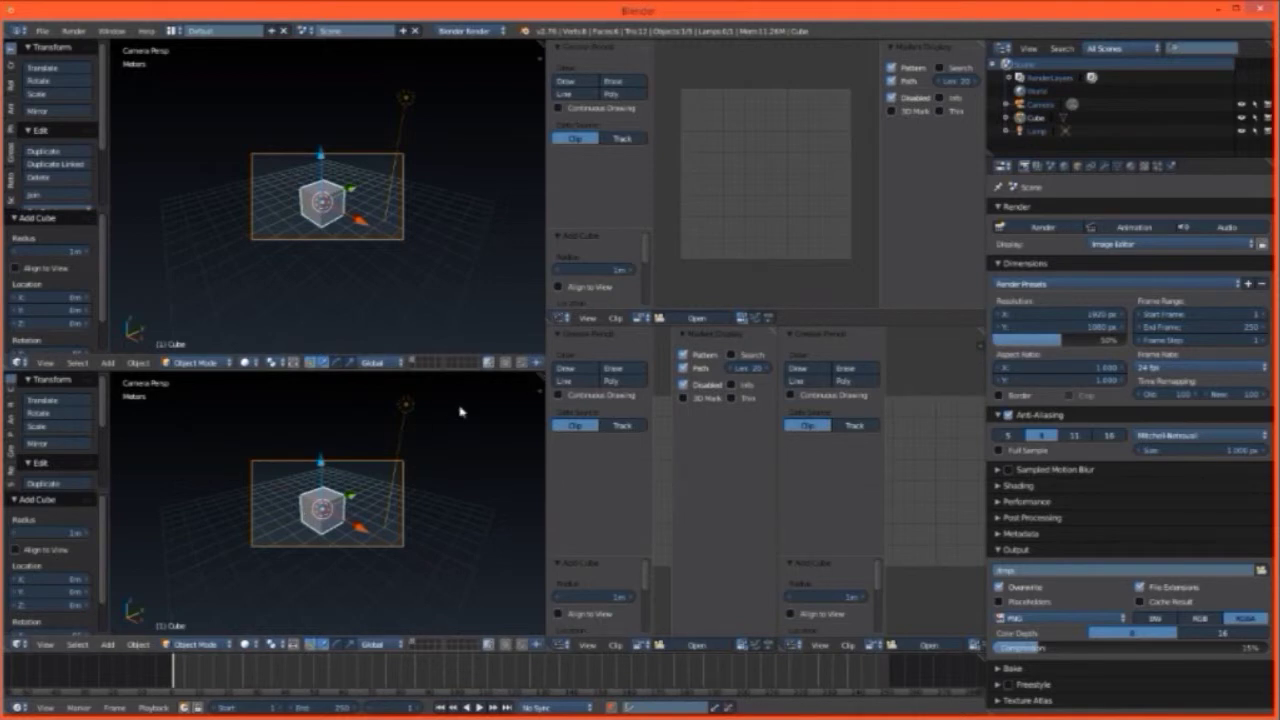
Step: Join the split 3D view and Movie Clip Editor areas back into one single 3D view
click(542, 333)
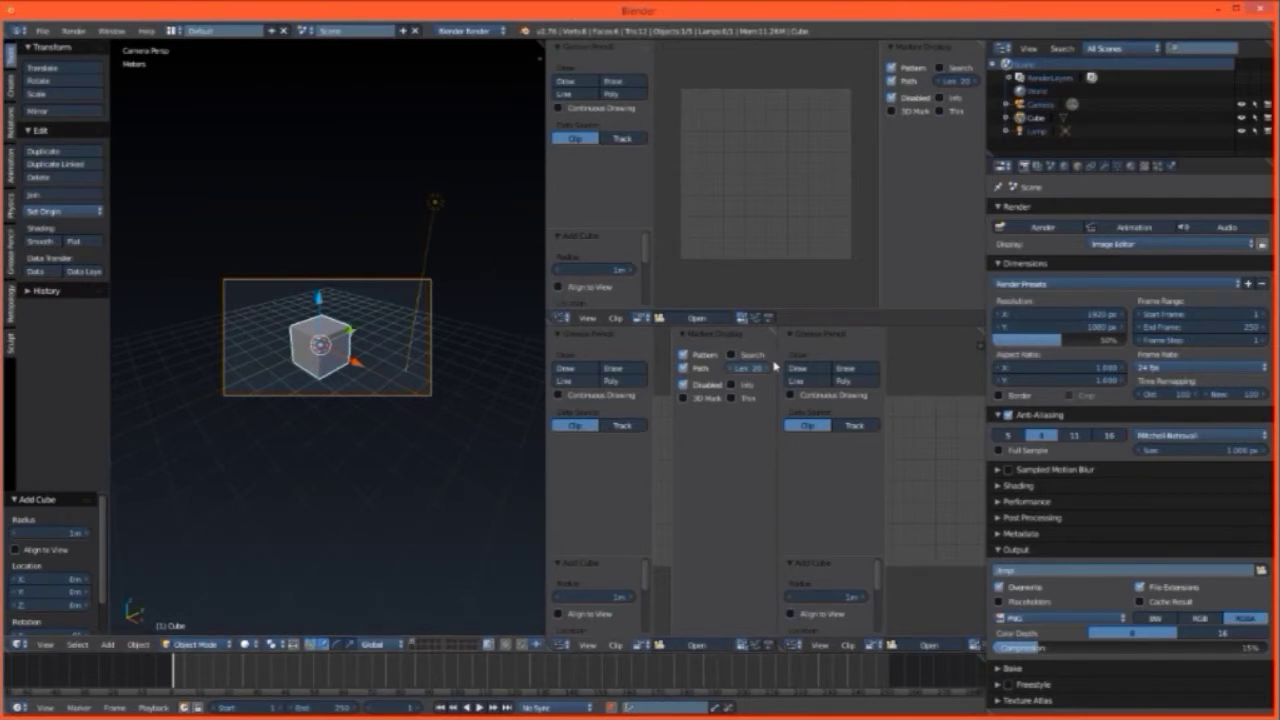
drag(774, 331, 809, 334)
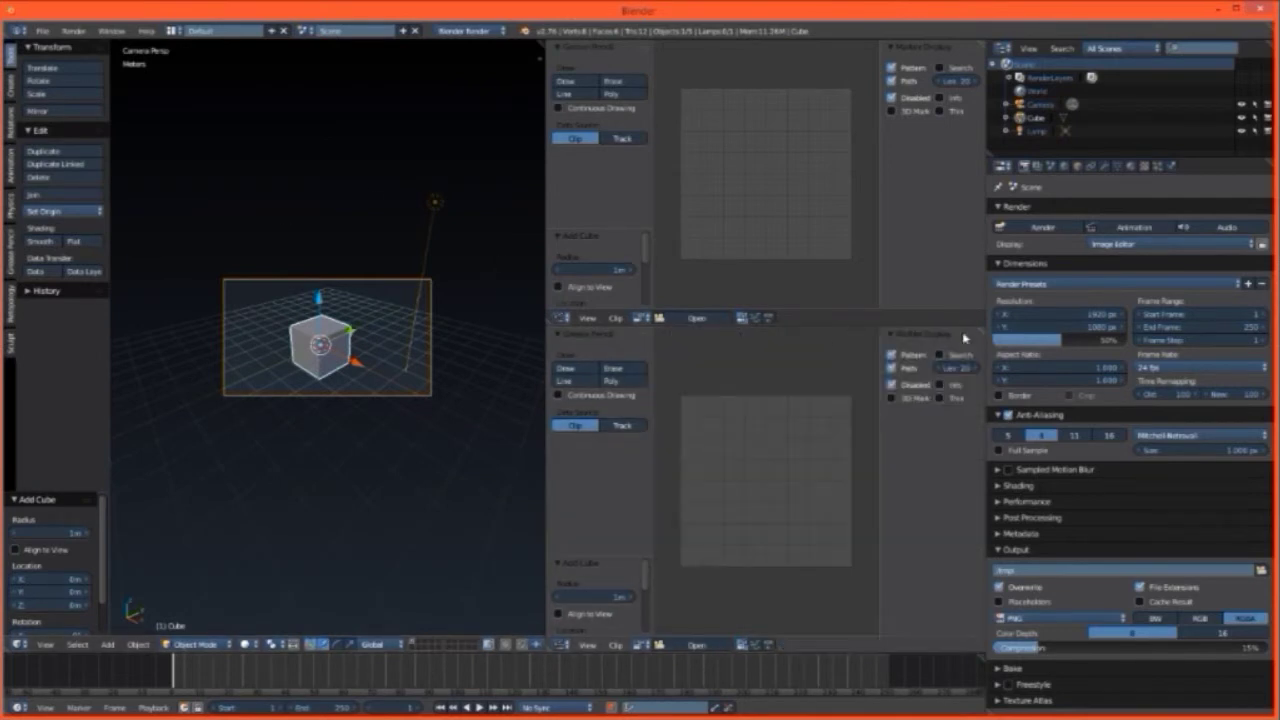
drag(978, 337, 968, 258)
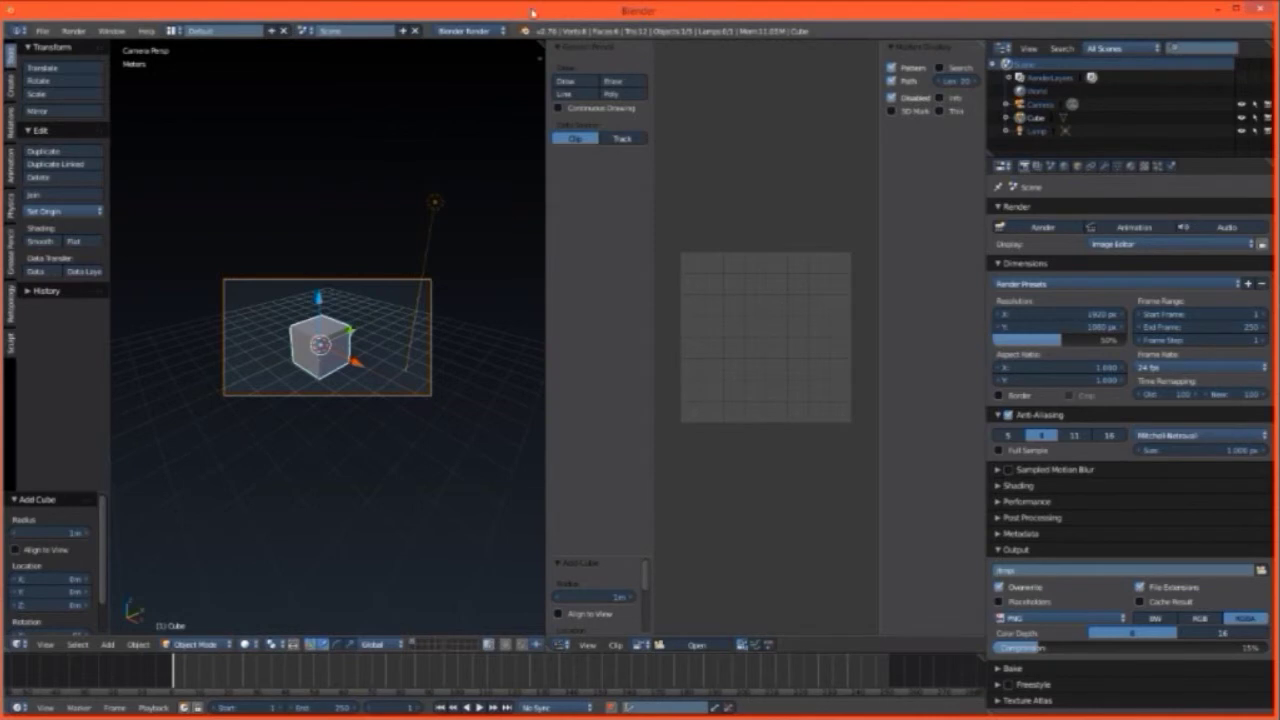
drag(541, 42, 592, 52)
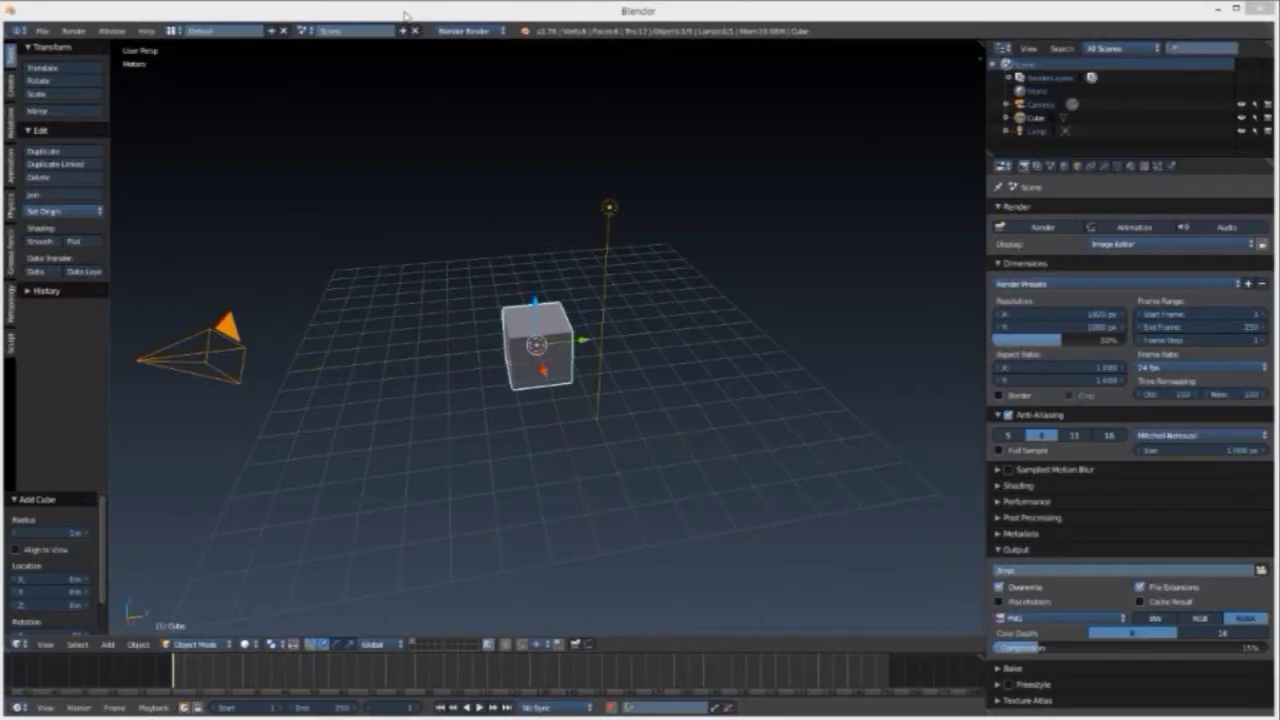
Step: Examine the cube, camera and lamp in the 3D view from several angles and distances
click(405, 15)
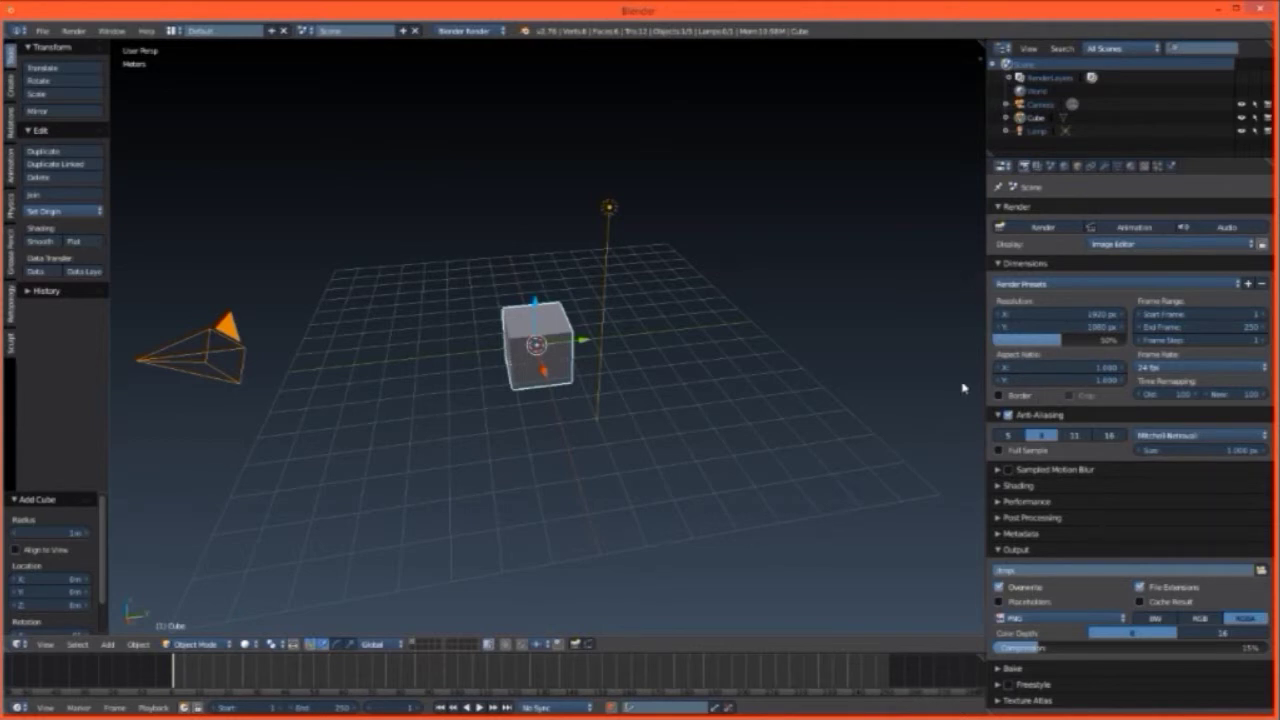
scroll(960, 386, down, 3)
scroll(960, 386, up, 4)
mouse_move(866, 425)
middle_down()
mouse_move(603, 384)
mouse_move(666, 403)
mouse_move(893, 412)
mouse_move(860, 431)
middle_up()
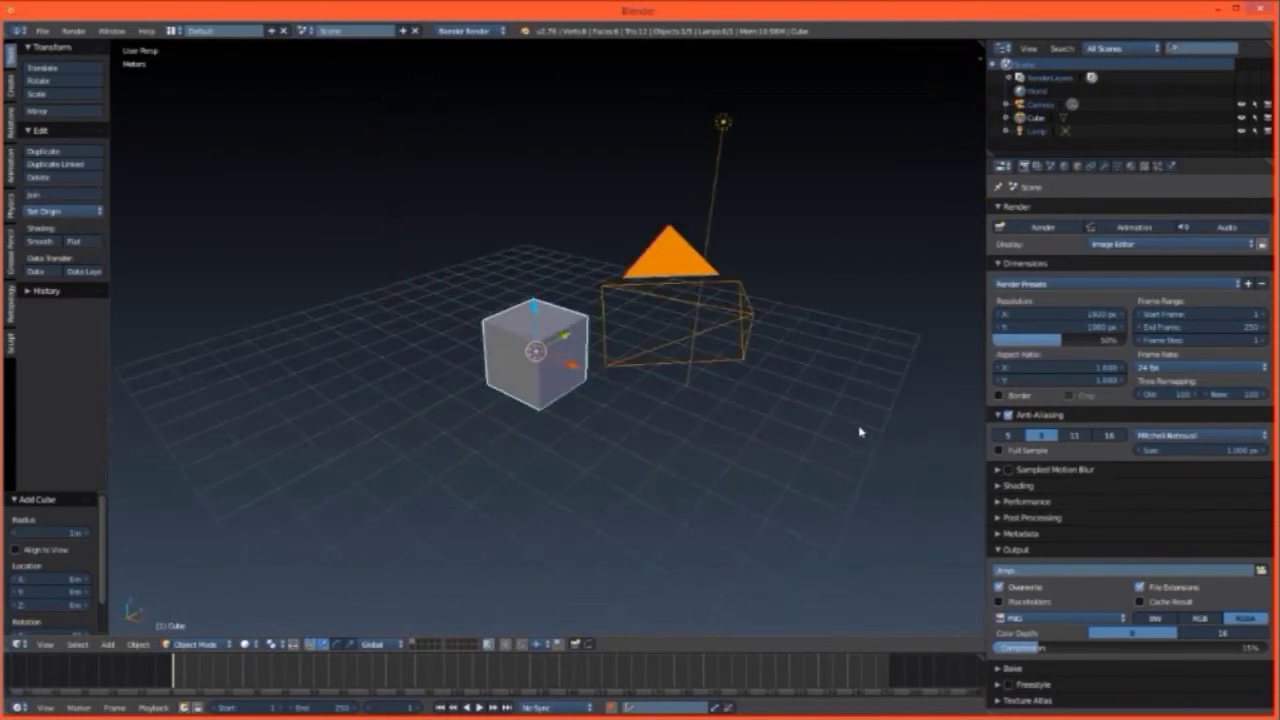
scroll(851, 434, down, 5)
middle_drag(817, 391, 517, 369)
scroll(663, 357, up, 4)
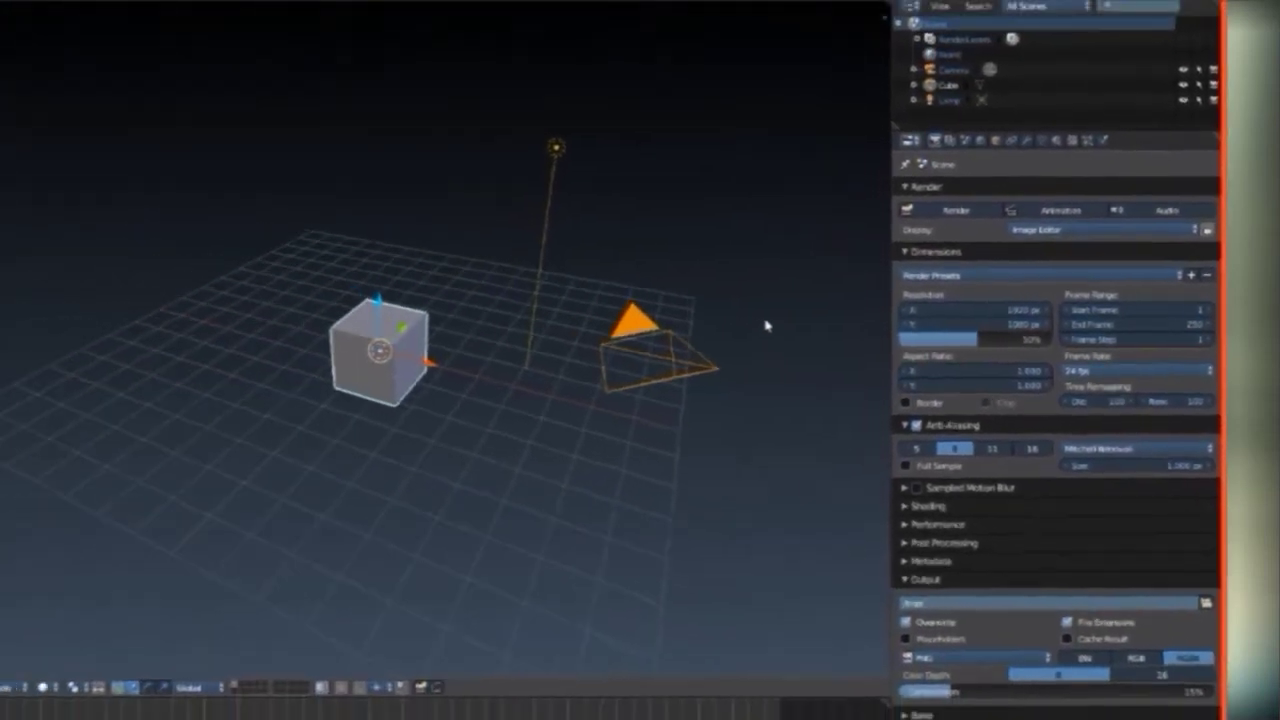
Step: View the scene through the active camera, orbit out to a free perspective, and return to the camera view
key(KP_0)
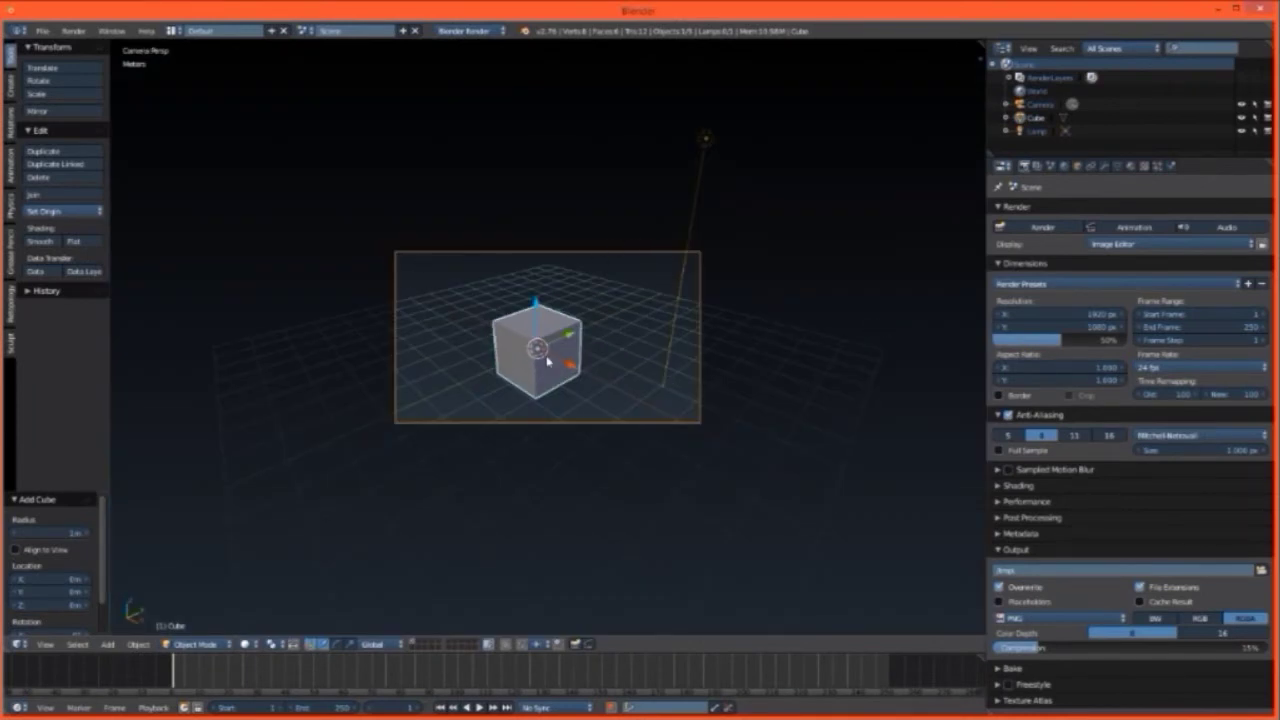
mouse_move(600, 337)
middle_down()
mouse_move(637, 340)
mouse_move(597, 337)
middle_up()
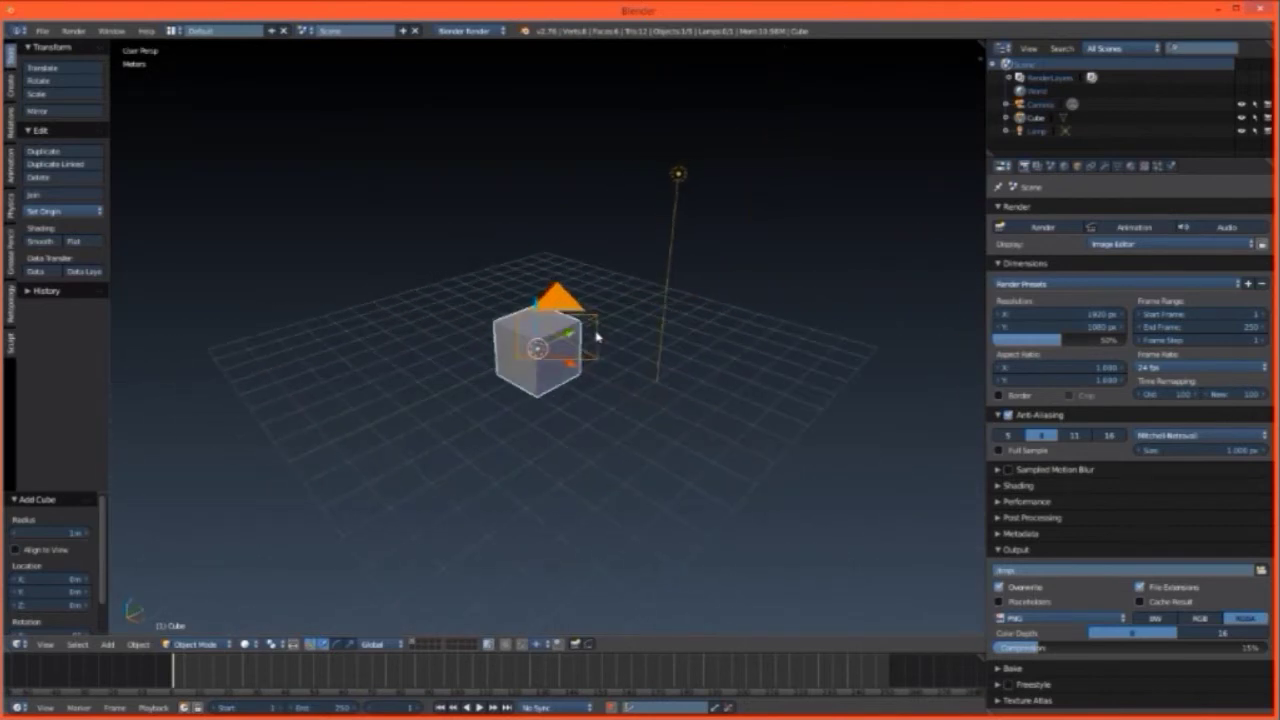
key(KP_0)
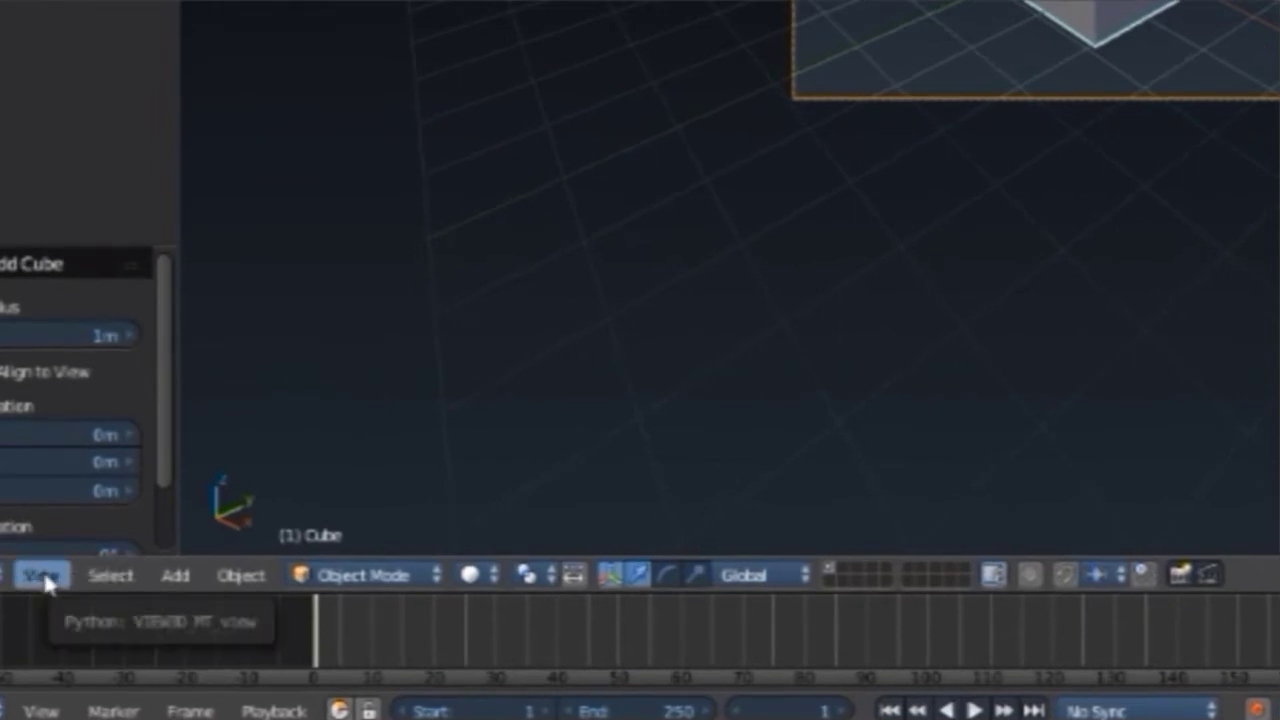
Step: Look through the view alignment, navigation and camera commands, then leave the active camera view and return to it
click(42, 576)
mouse_move(175, 172)
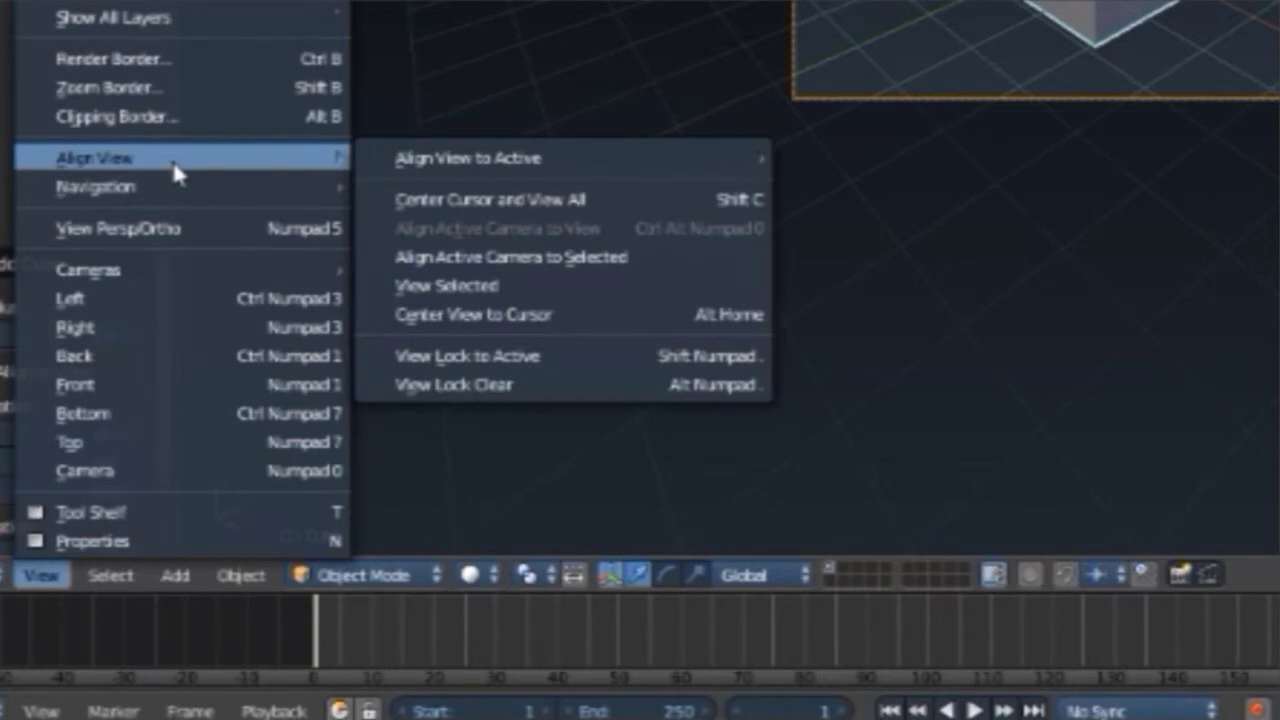
mouse_move(183, 196)
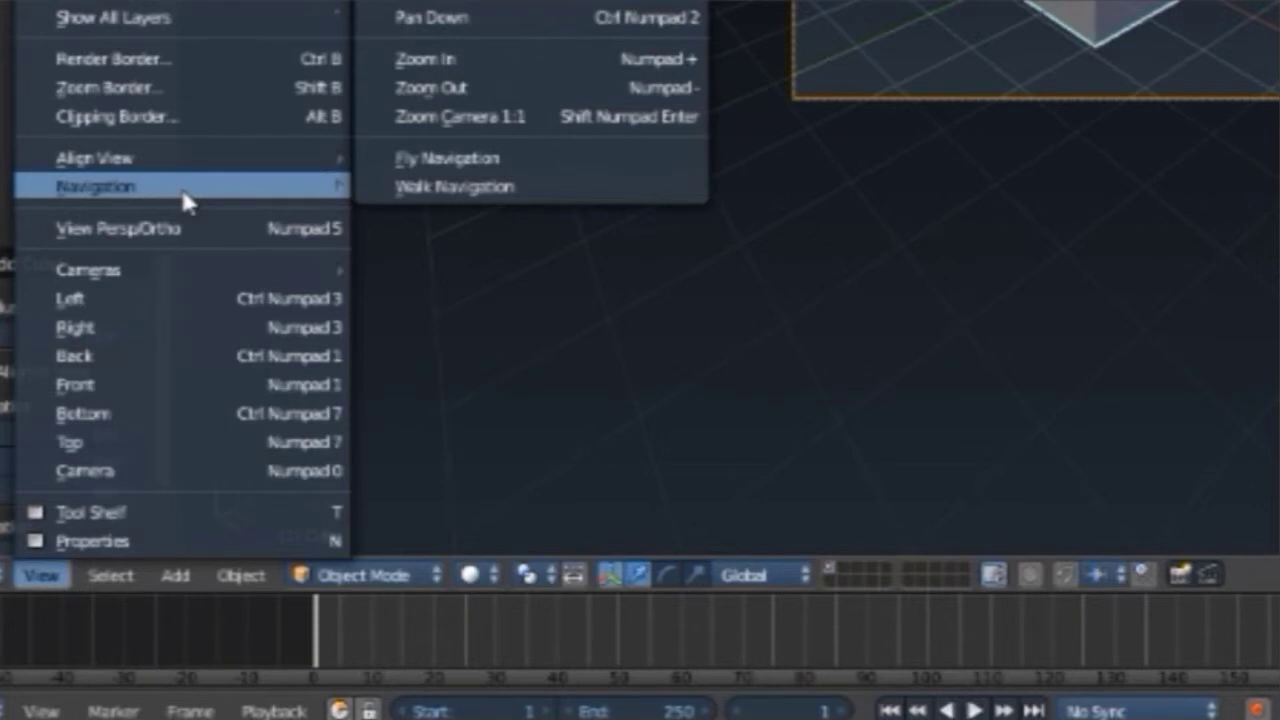
mouse_move(180, 270)
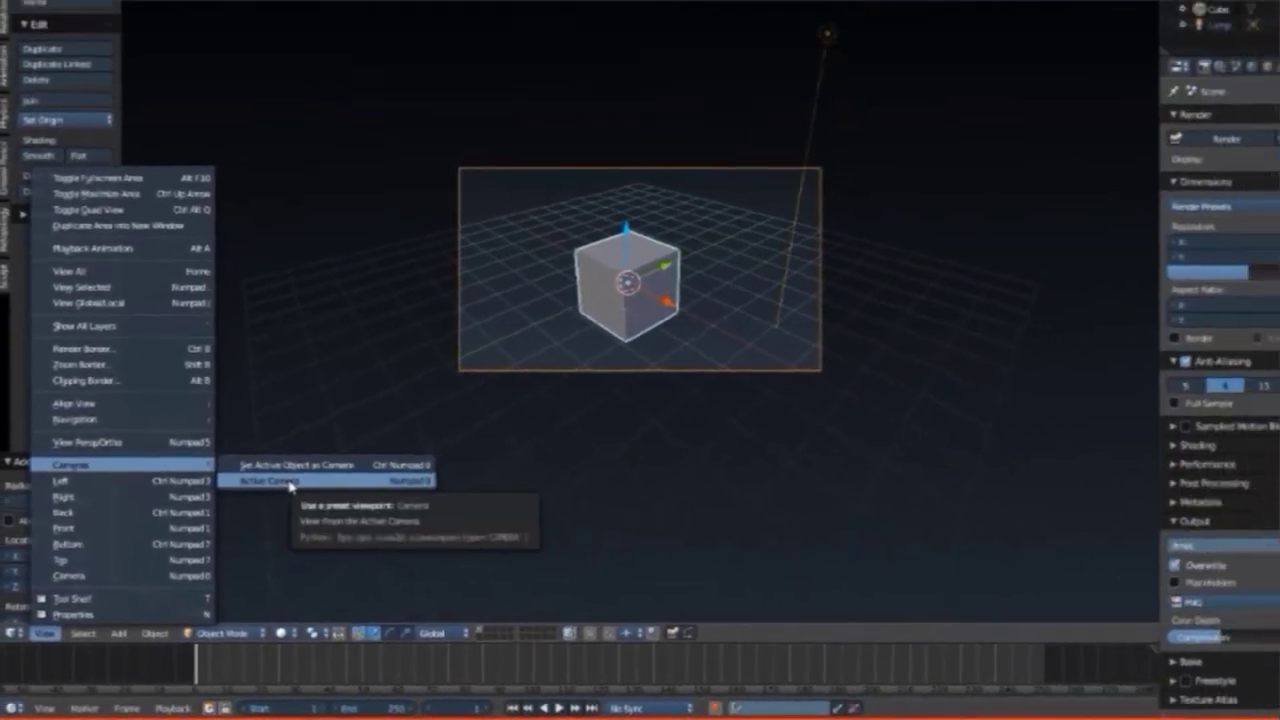
click(290, 485)
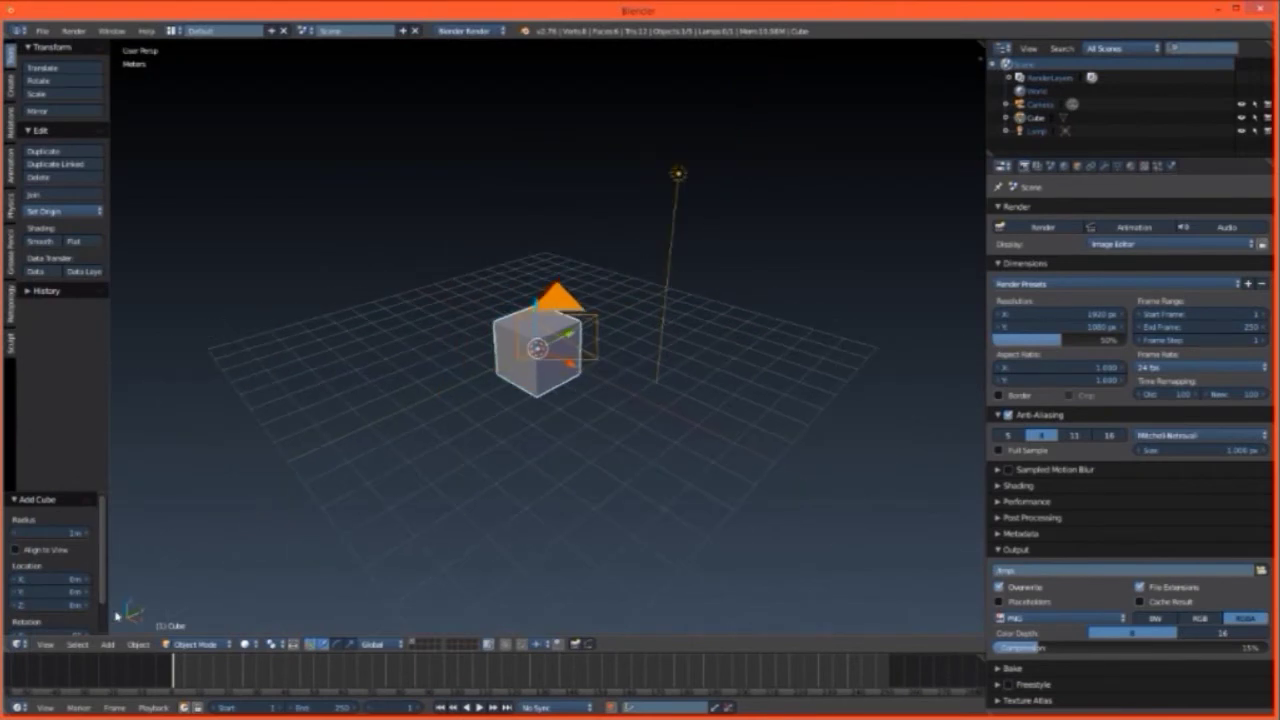
click(45, 644)
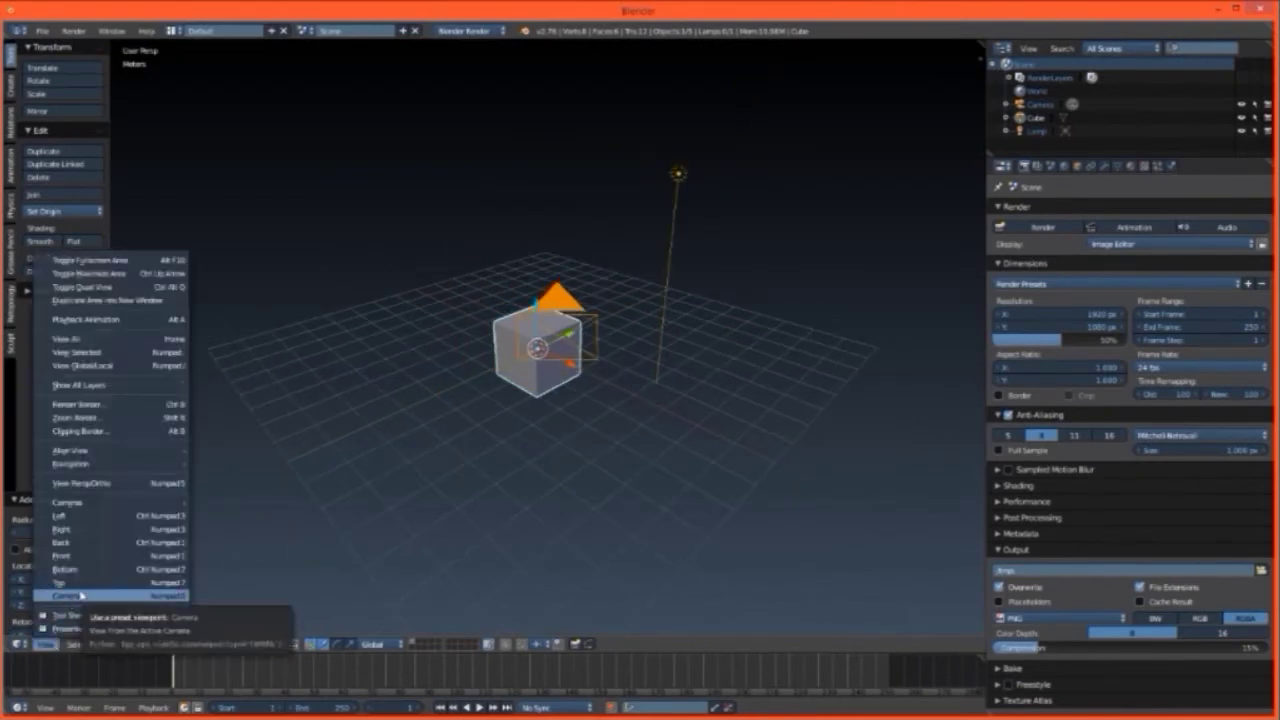
mouse_move(167, 503)
click(230, 516)
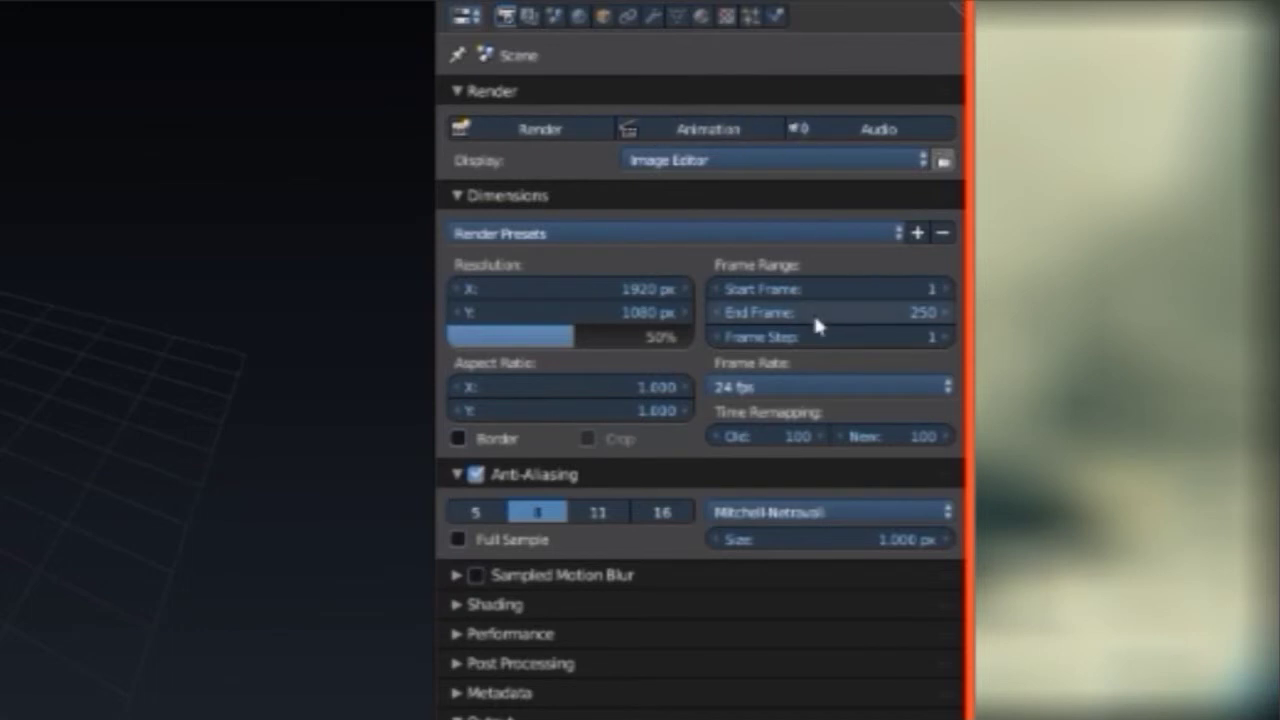
Step: Look over the frame rate choices, leaving them unchanged, and examine the render output settings
click(778, 392)
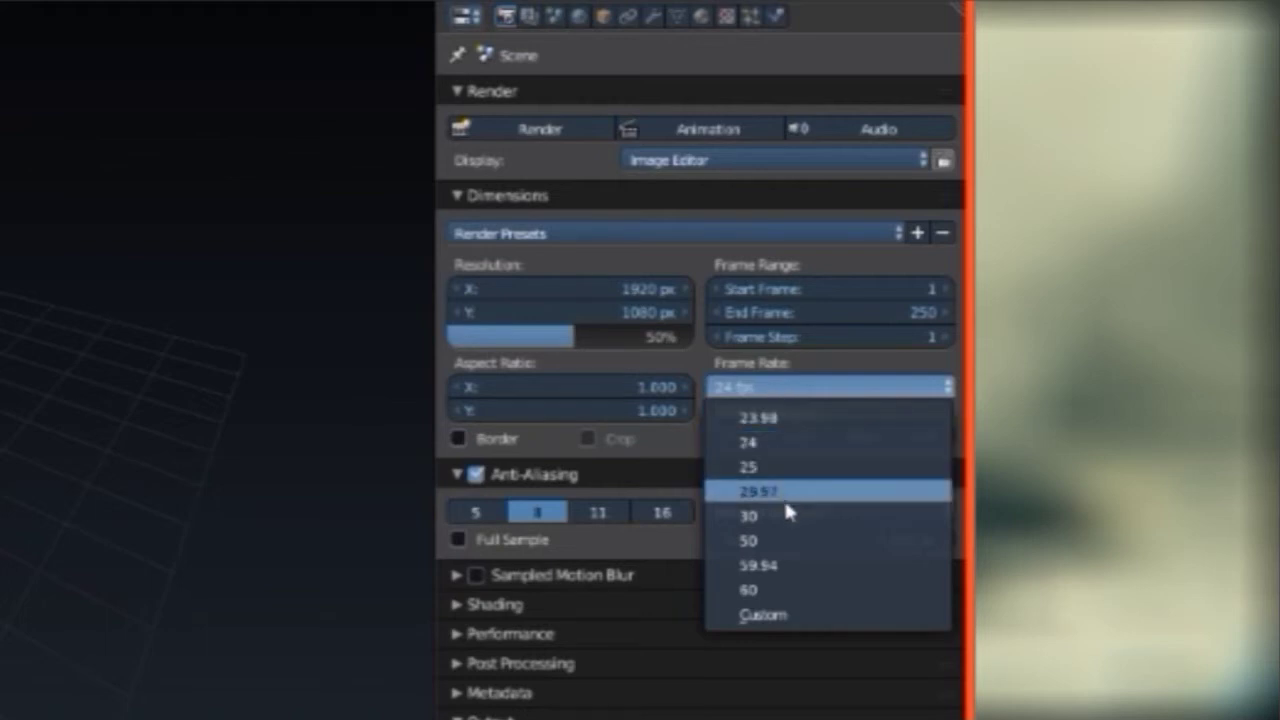
scroll(779, 418, down, 4)
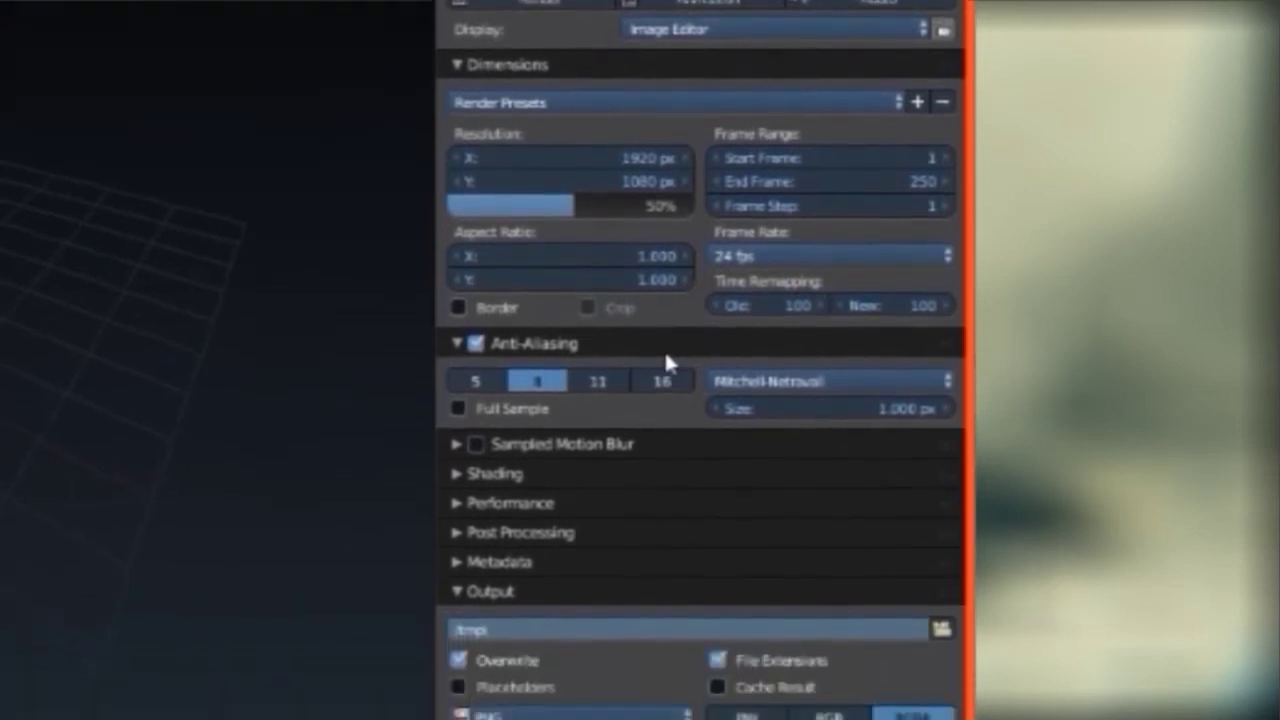
scroll(668, 363, down, 5)
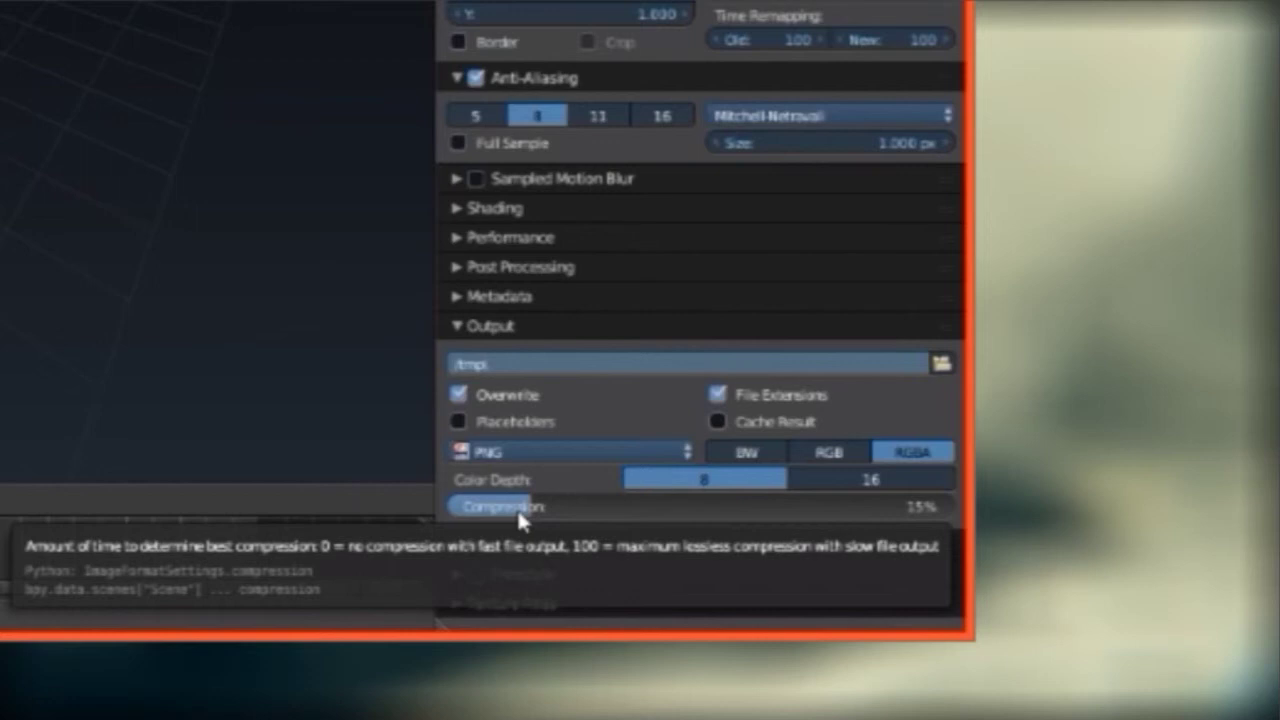
Step: Set the render output file format to Targa, and browse the output folder without choosing a new one
click(554, 452)
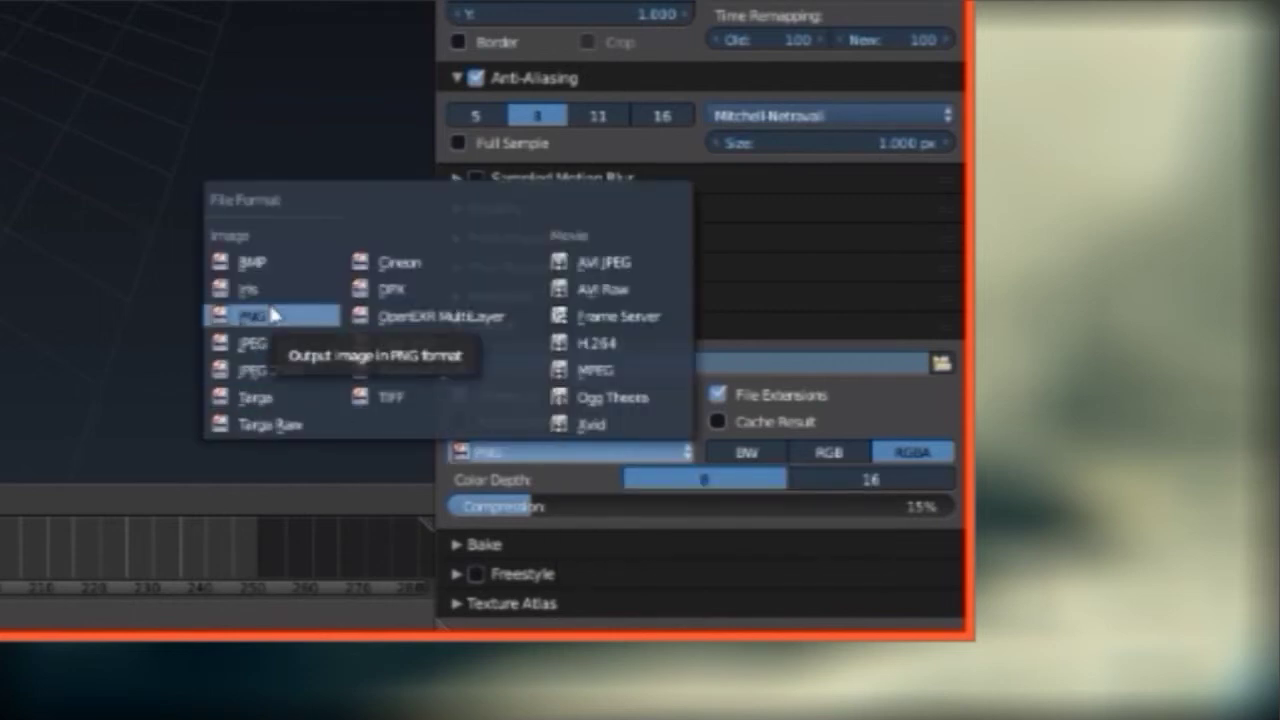
click(258, 397)
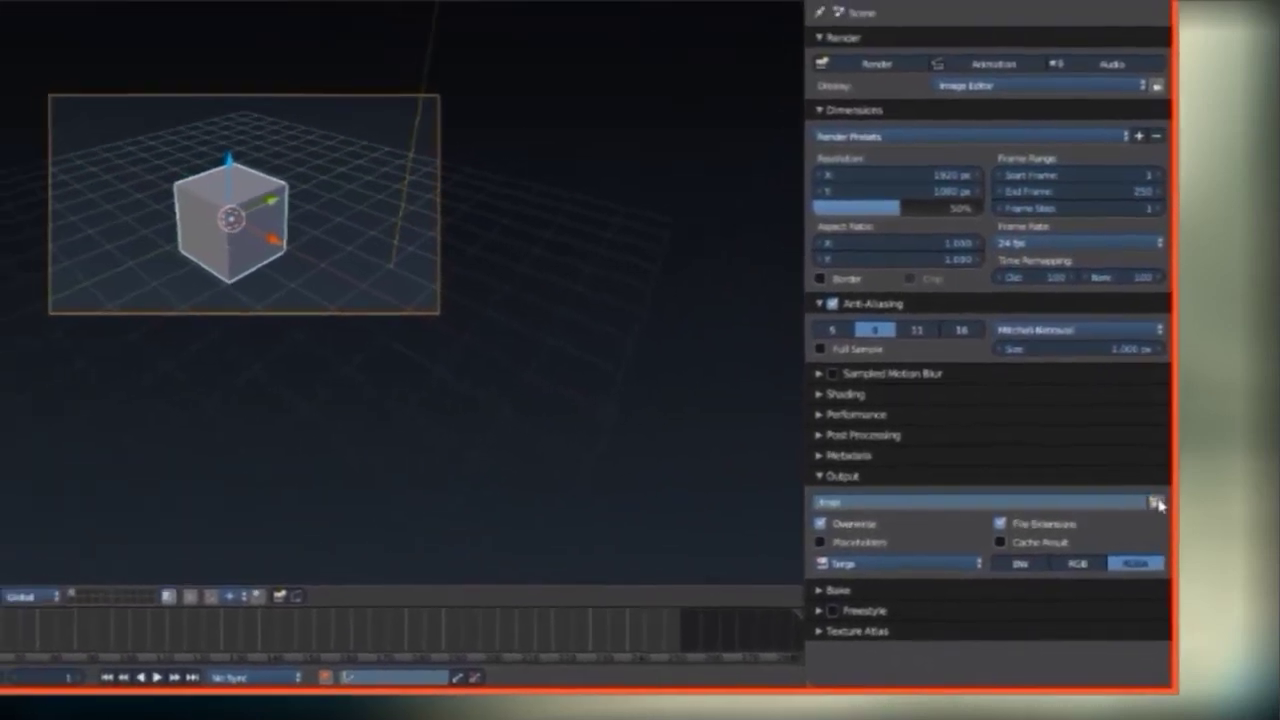
click(1043, 430)
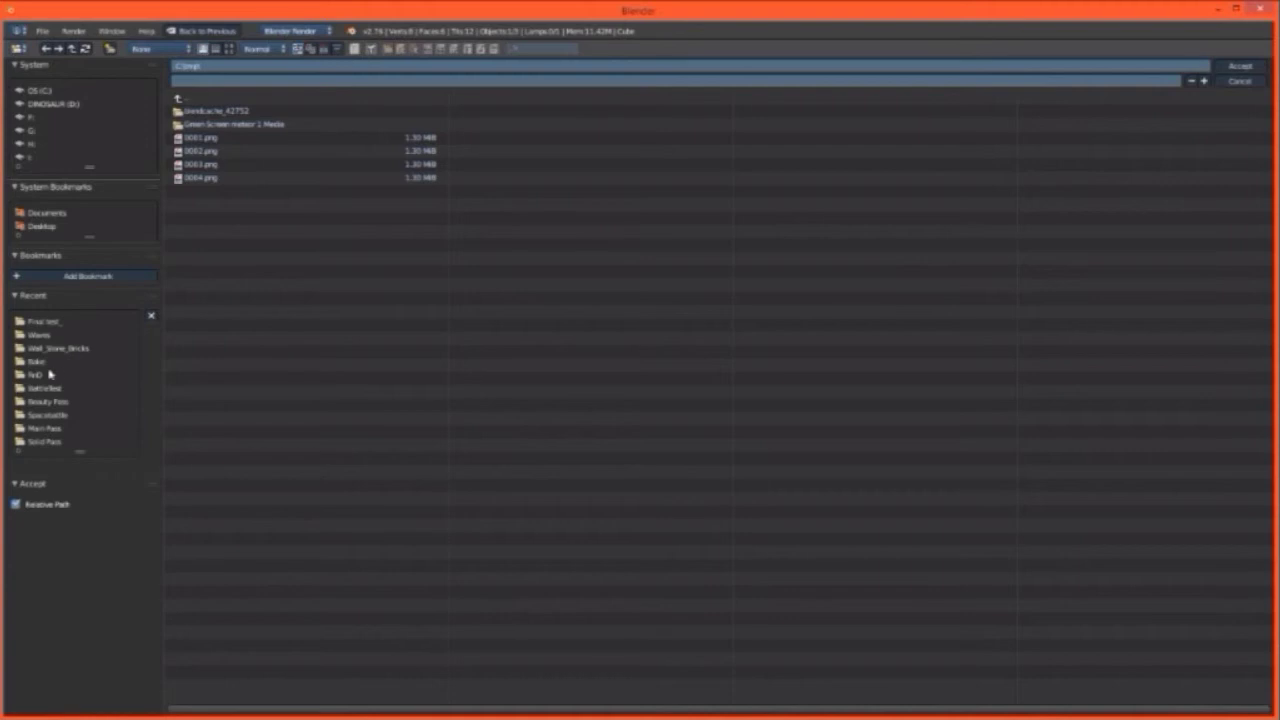
click(1248, 82)
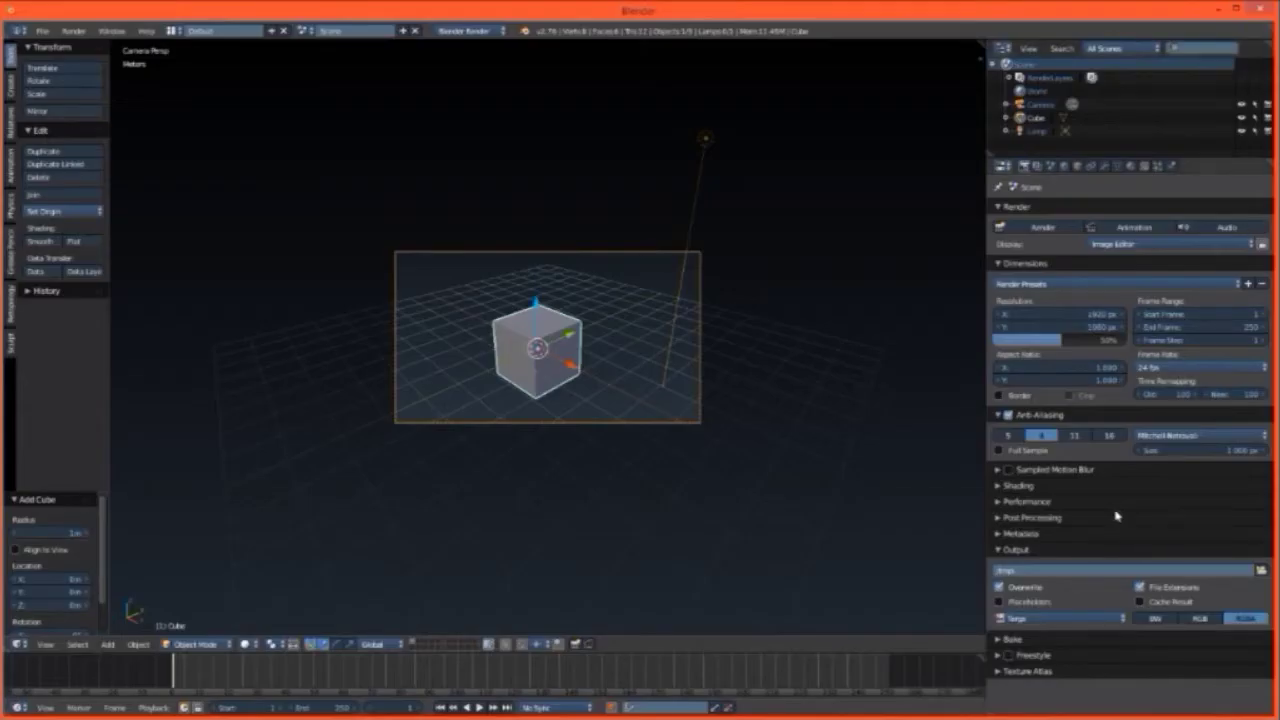
Step: Render a still image of the cube, check the commands available for the rendered image, and return to the 3D view
click(1038, 228)
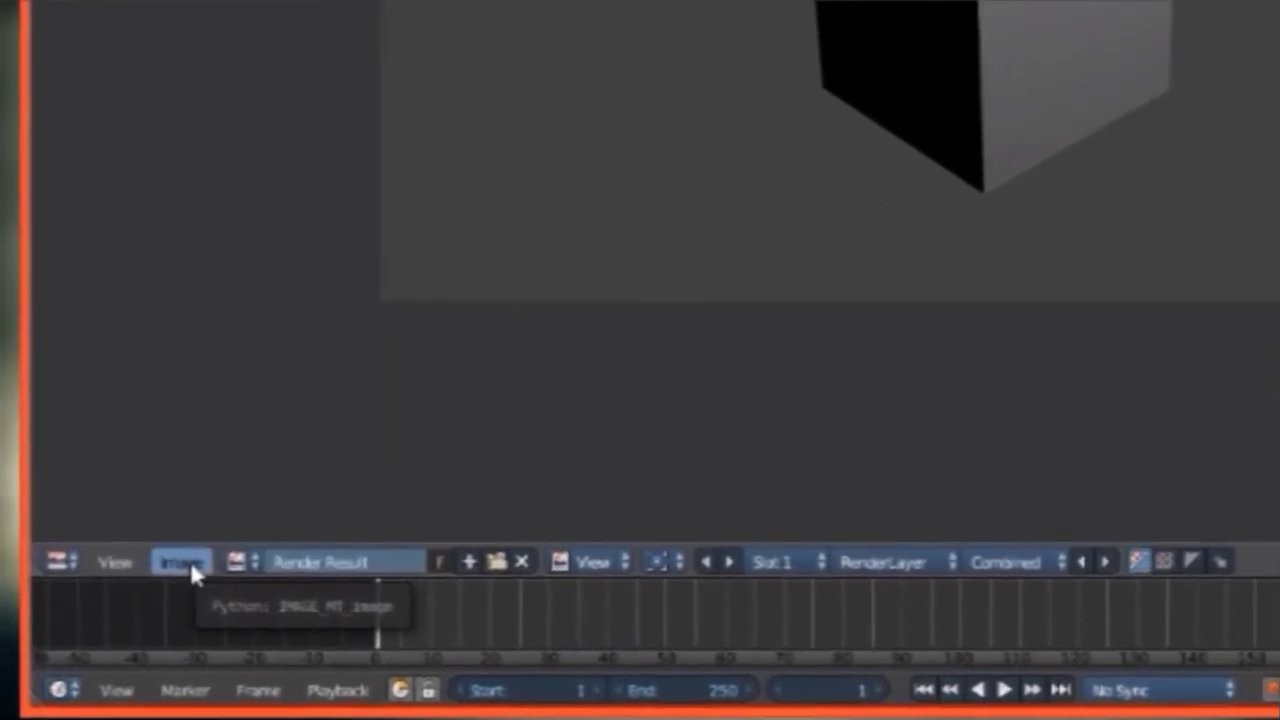
click(190, 561)
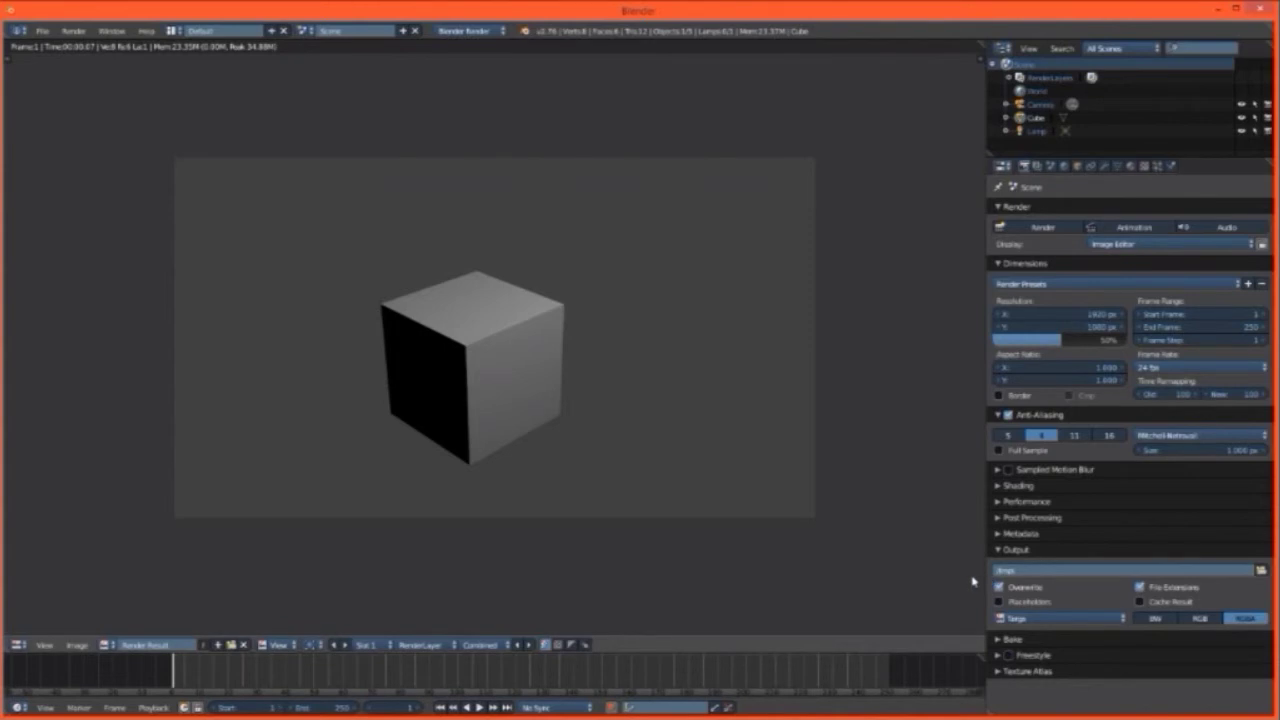
key(Escape)
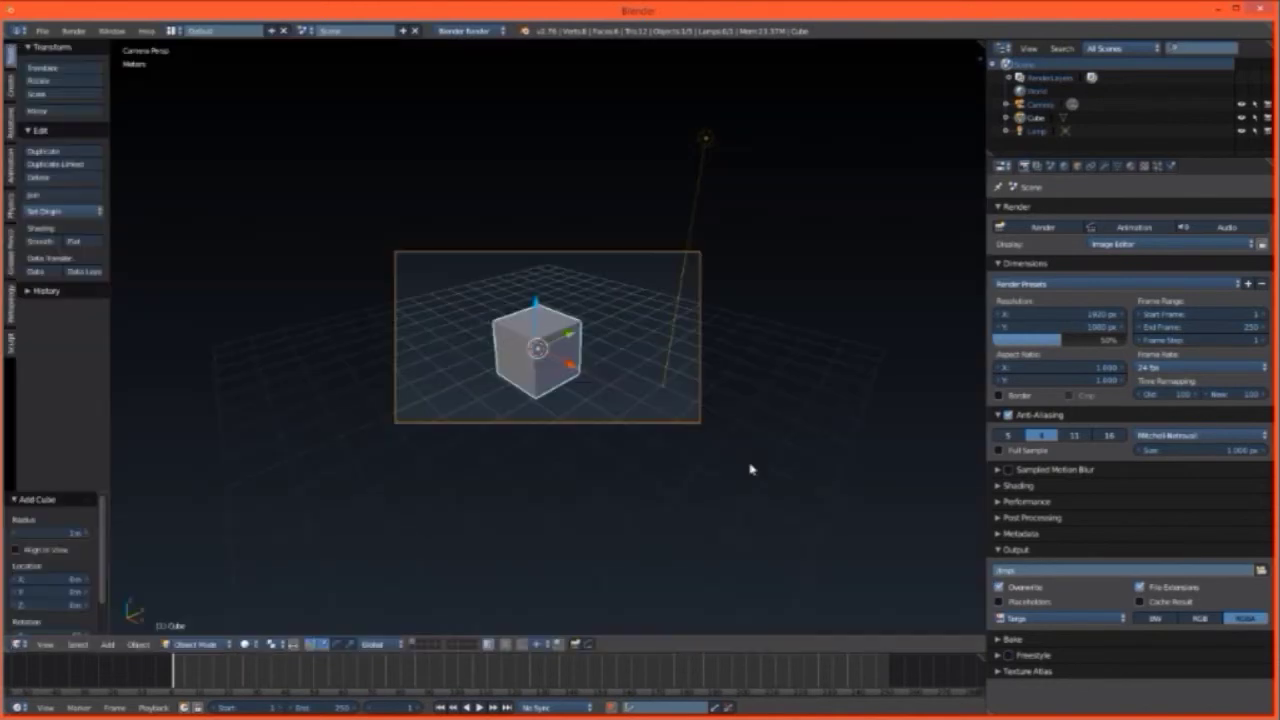
Step: Switch the scene's render engine to Cycles Render
middle_drag(767, 397, 780, 446)
middle_drag(967, 526, 651, 454)
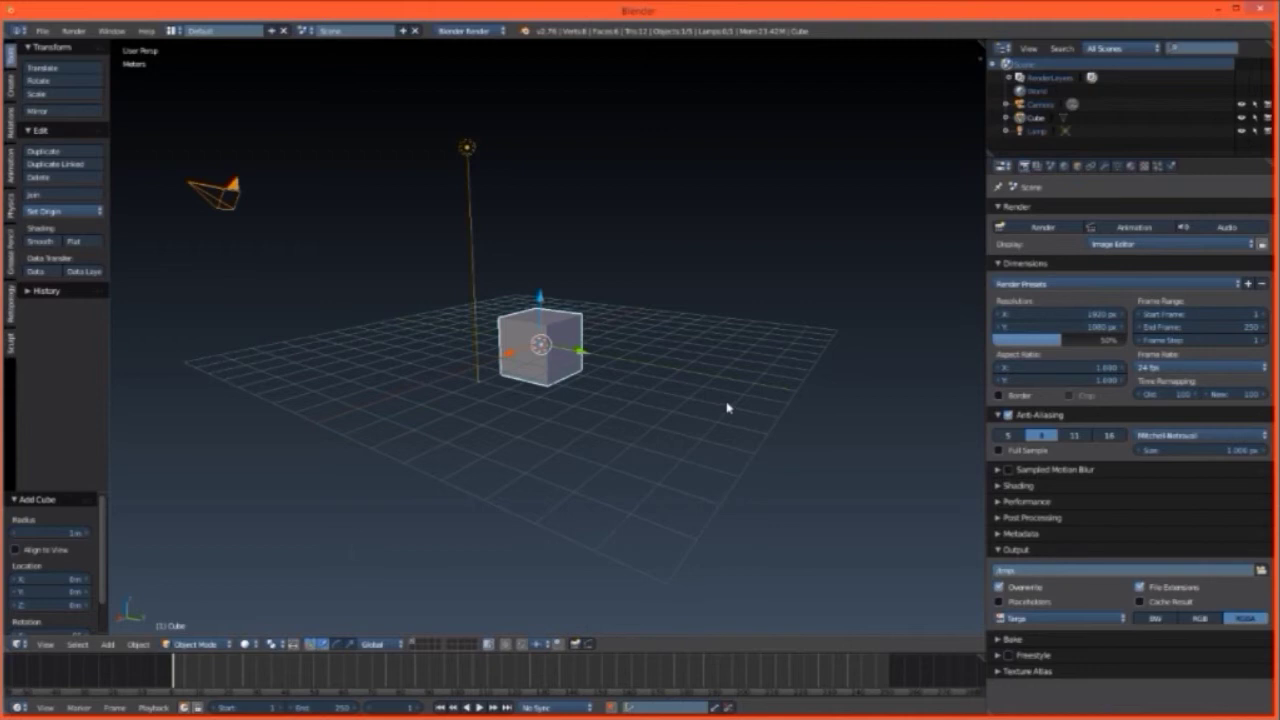
click(486, 33)
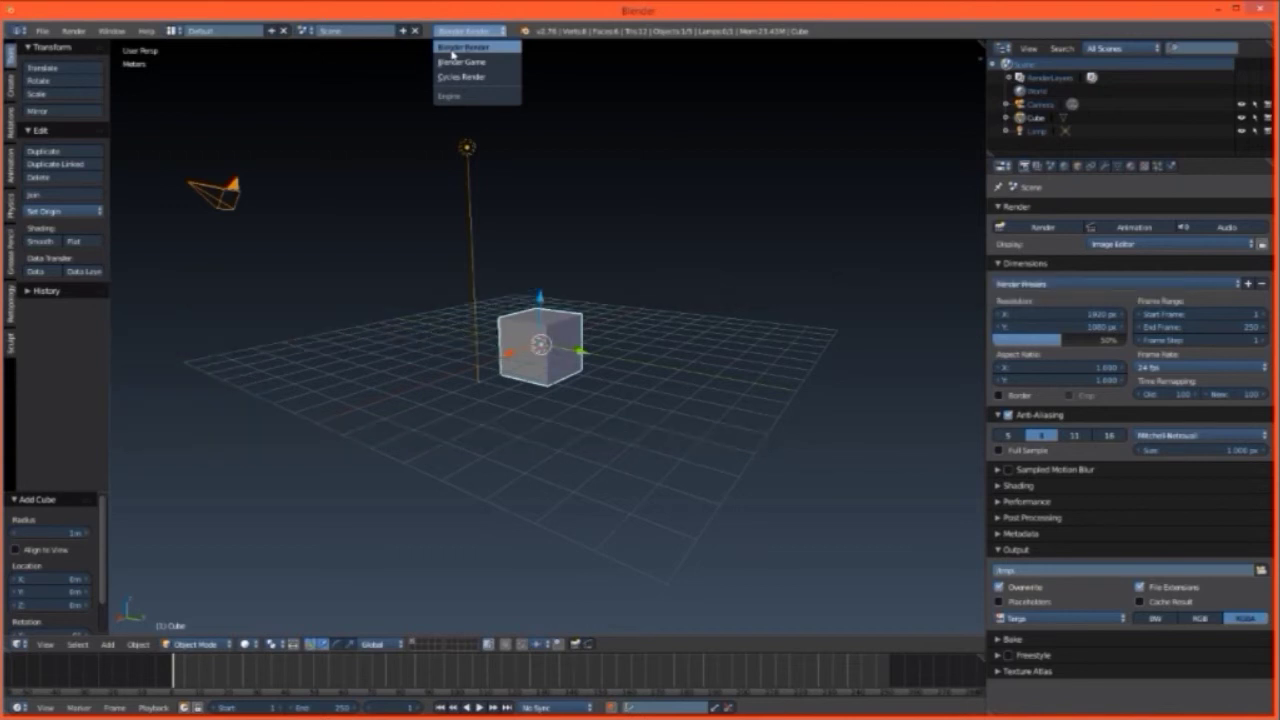
click(457, 78)
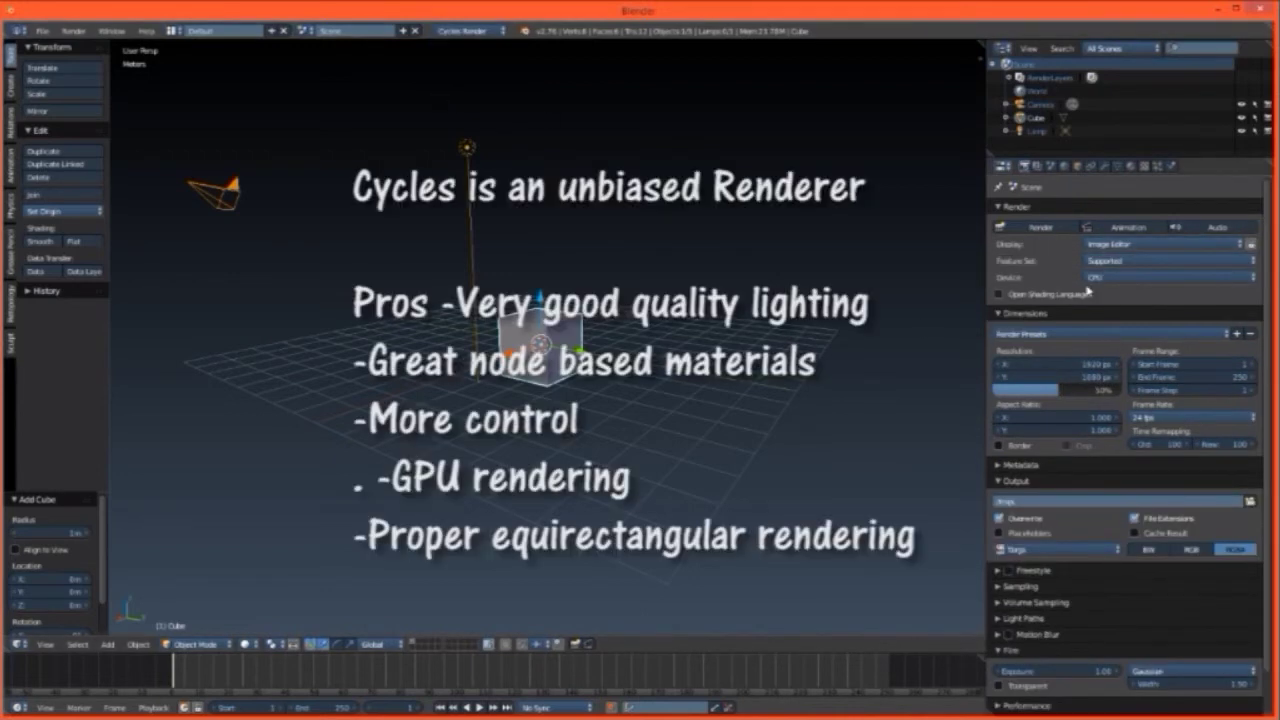
Step: Select the lamp and move it freehand by about -7.98 m in X, 76 cm in Y and 75 cm in Z
right_click(474, 137)
drag(474, 137, 450, 267)
middle_drag(450, 267, 771, 269)
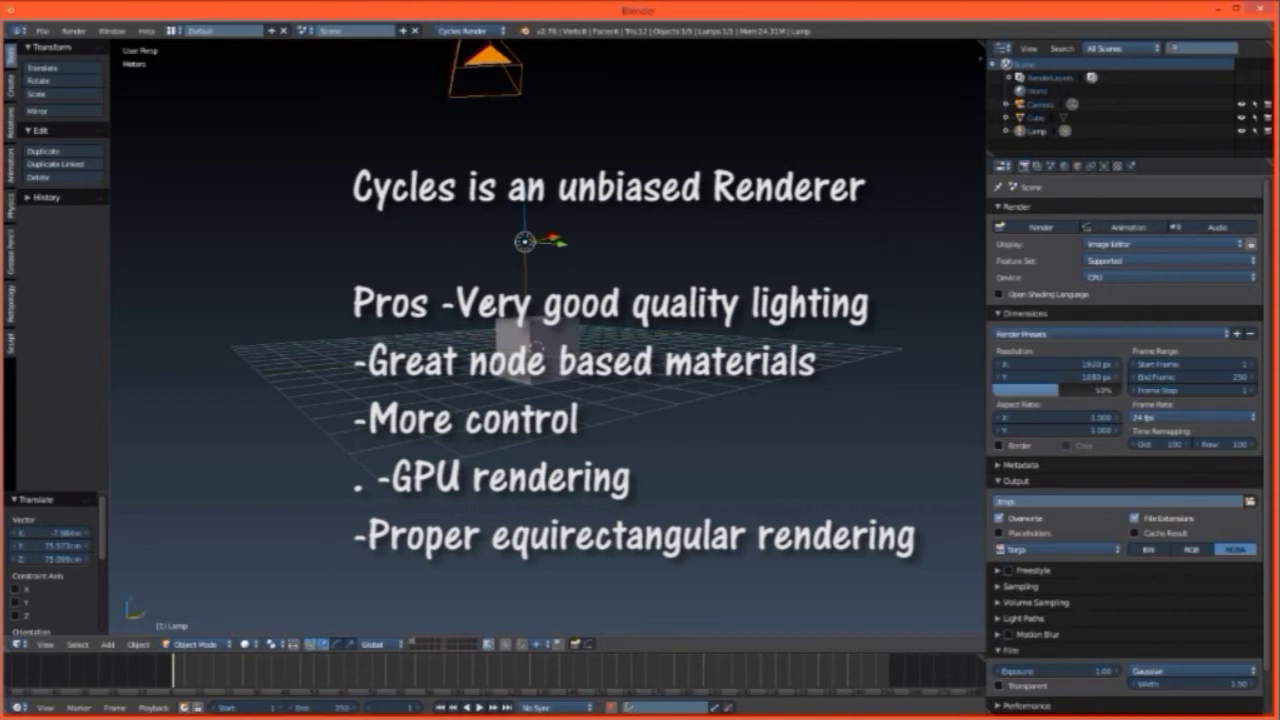
middle_drag(528, 312, 504, 339)
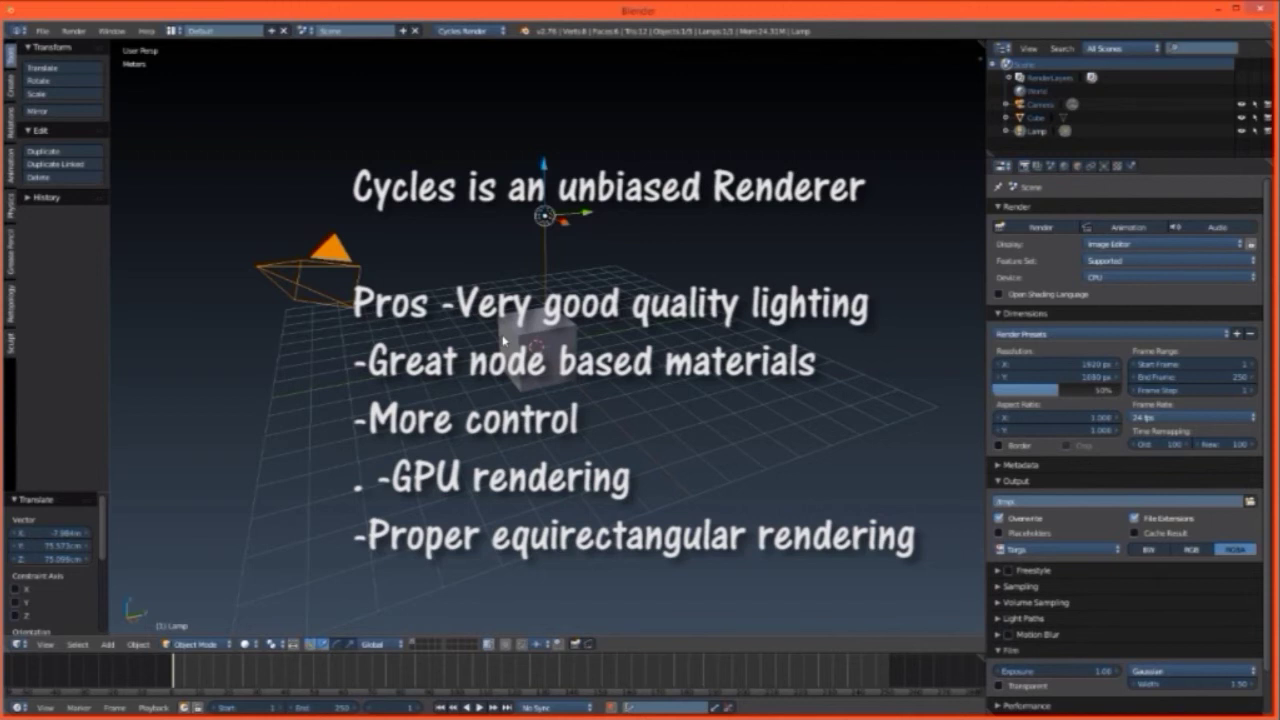
middle_drag(503, 341, 455, 377)
scroll(534, 405, up, 2)
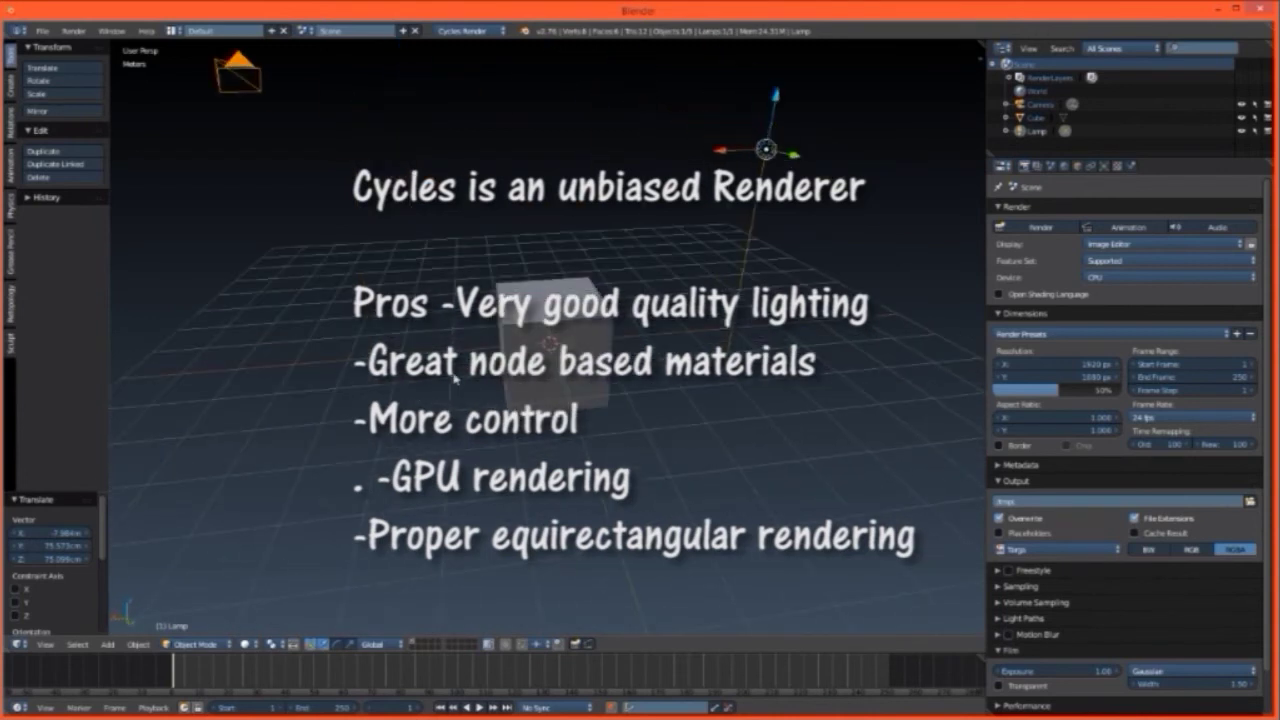
middle_drag(503, 379, 445, 355)
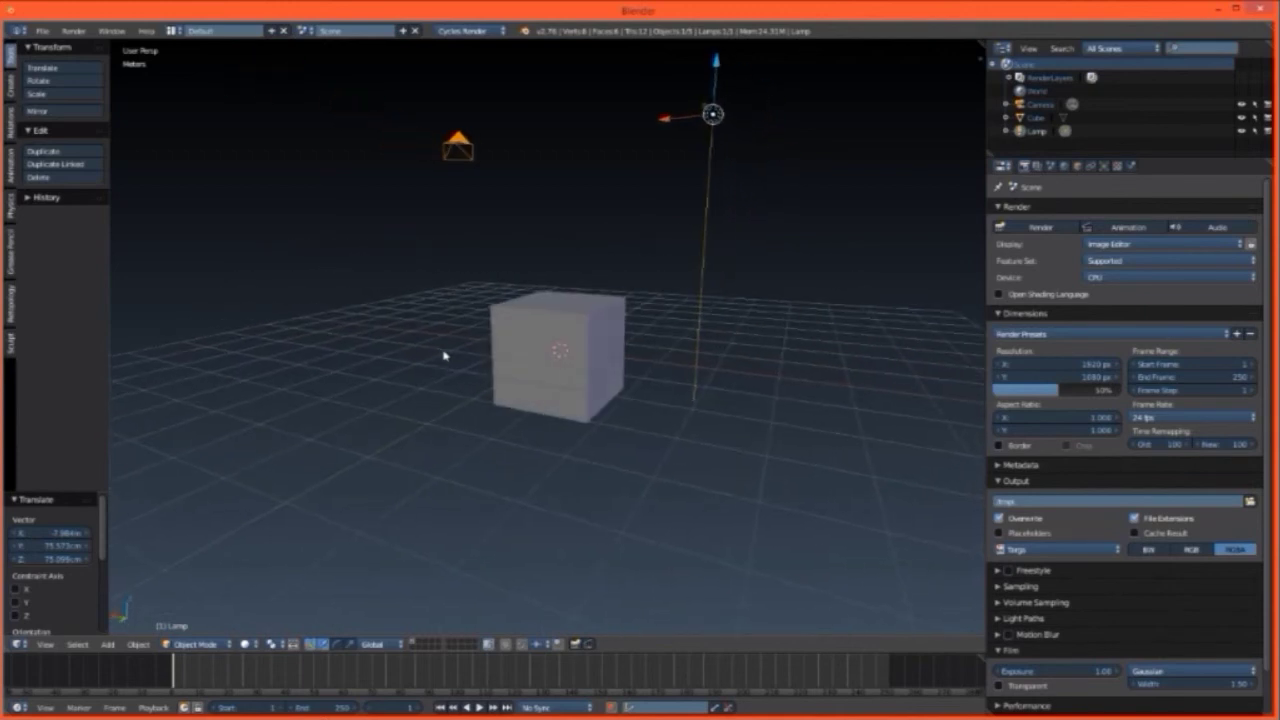